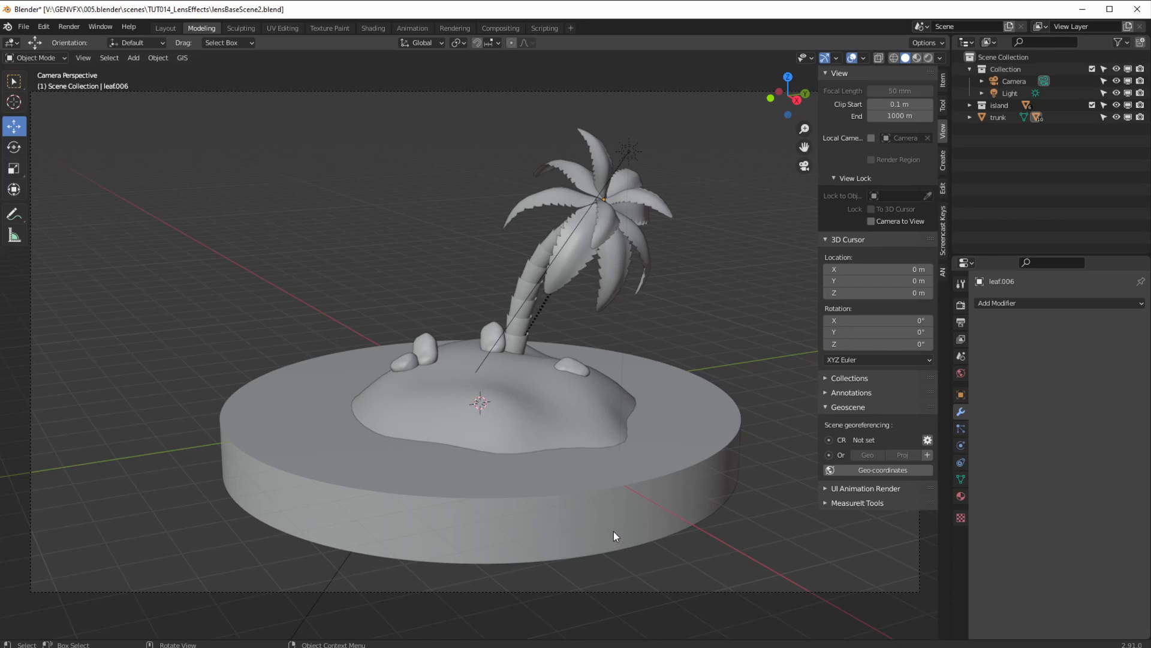
- Render the island scene and enable nodes in the compositor
{"action": "key", "text": "F12"}
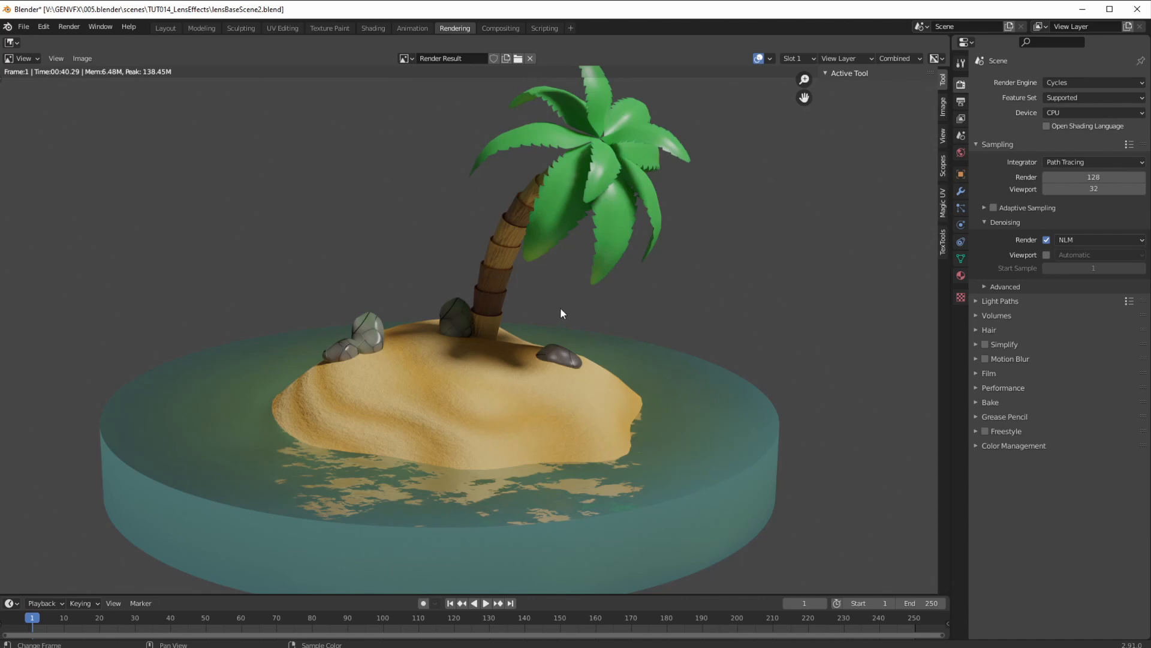
{"action": "left_click", "coordinate": [498, 29]}
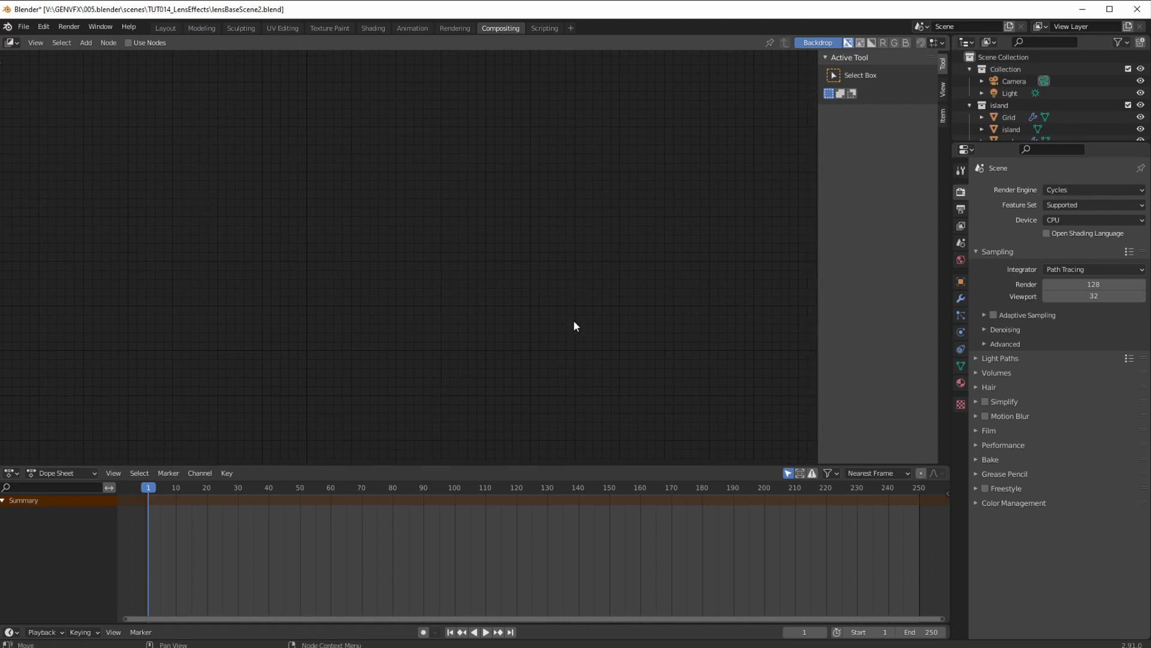
{"action": "left_click", "coordinate": [128, 43]}
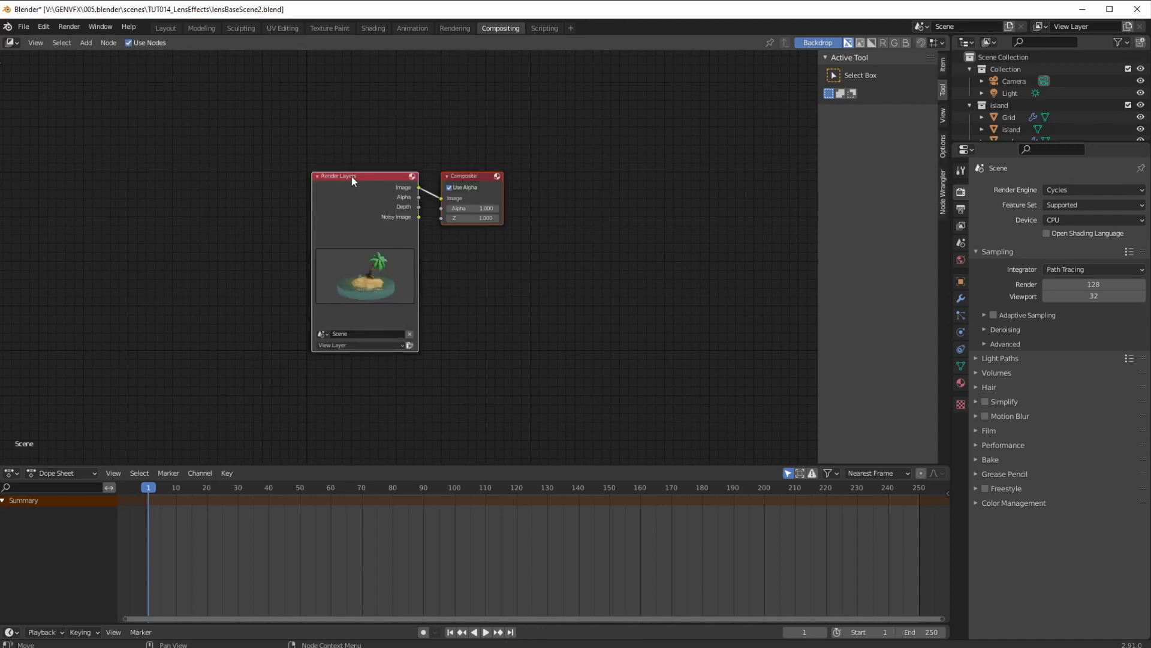
- Spread the Render Layers and Composite nodes far apart to leave room for effect nodes between them
{"action": "left_click_drag", "start_coordinate": [351, 176], "coordinate": [212, 193]}
{"action": "left_click", "coordinate": [288, 159]}
{"action": "left_click_drag", "start_coordinate": [342, 193], "coordinate": [692, 126]}
{"action": "left_click_drag", "start_coordinate": [226, 197], "coordinate": [100, 127]}
{"action": "left_click_drag", "start_coordinate": [682, 124], "coordinate": [725, 96]}
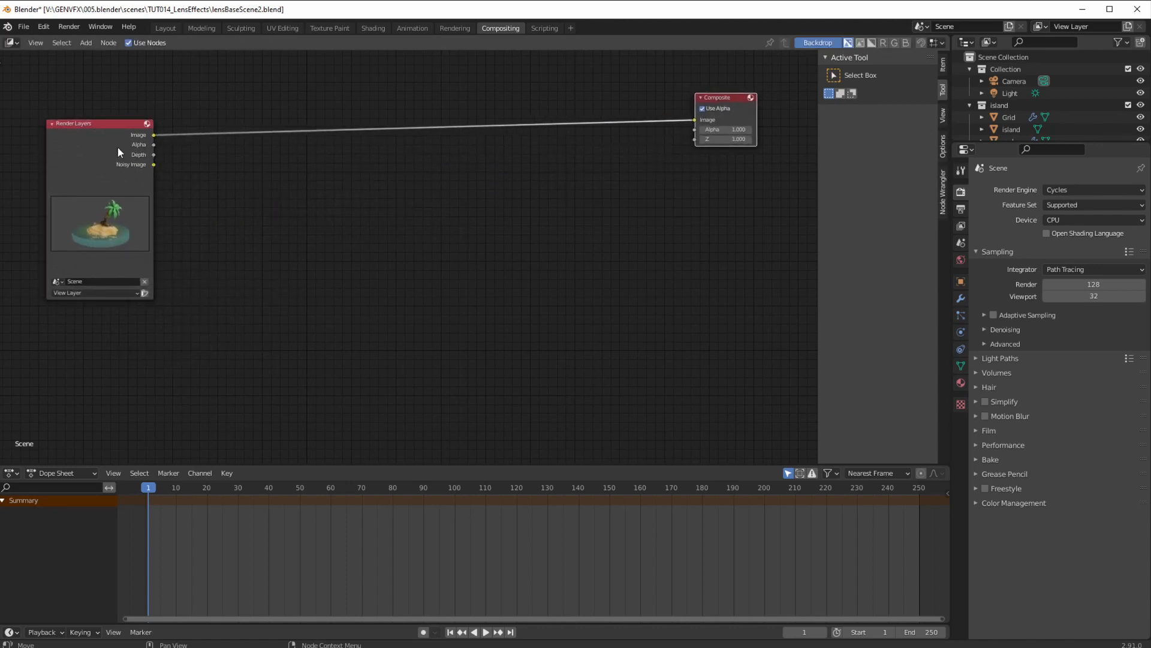
{"action": "left_click_drag", "start_coordinate": [102, 124], "coordinate": [96, 108]}
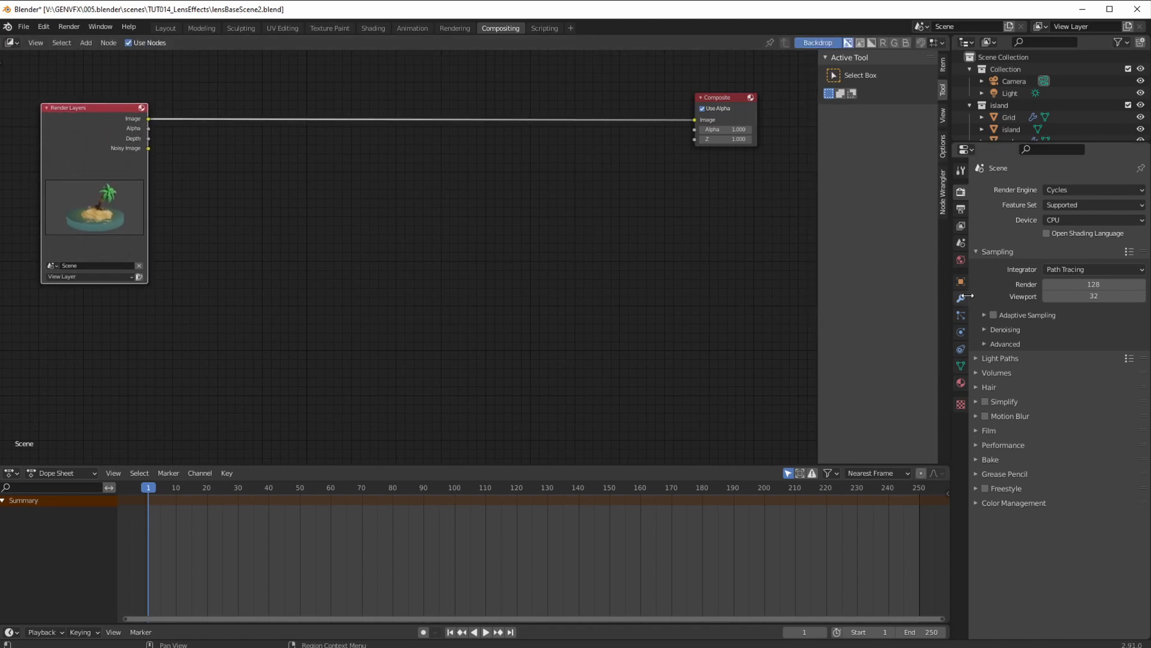
- Make the render's film background transparent and render the scene again
{"action": "left_click", "coordinate": [961, 209]}
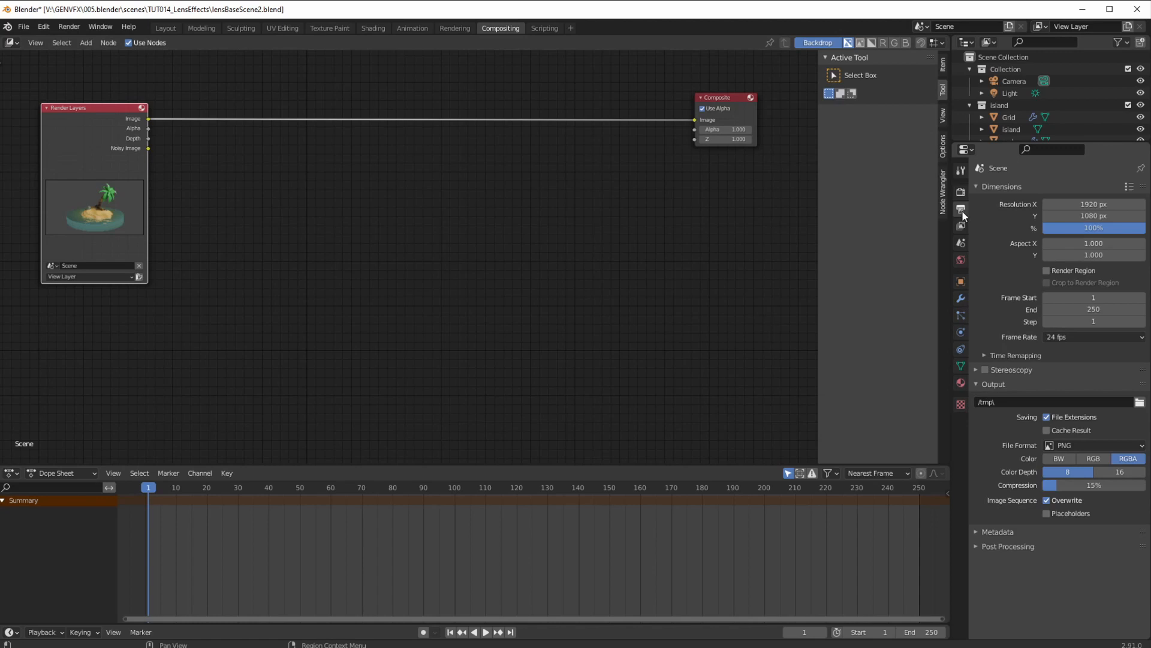
{"action": "left_click", "coordinate": [961, 225]}
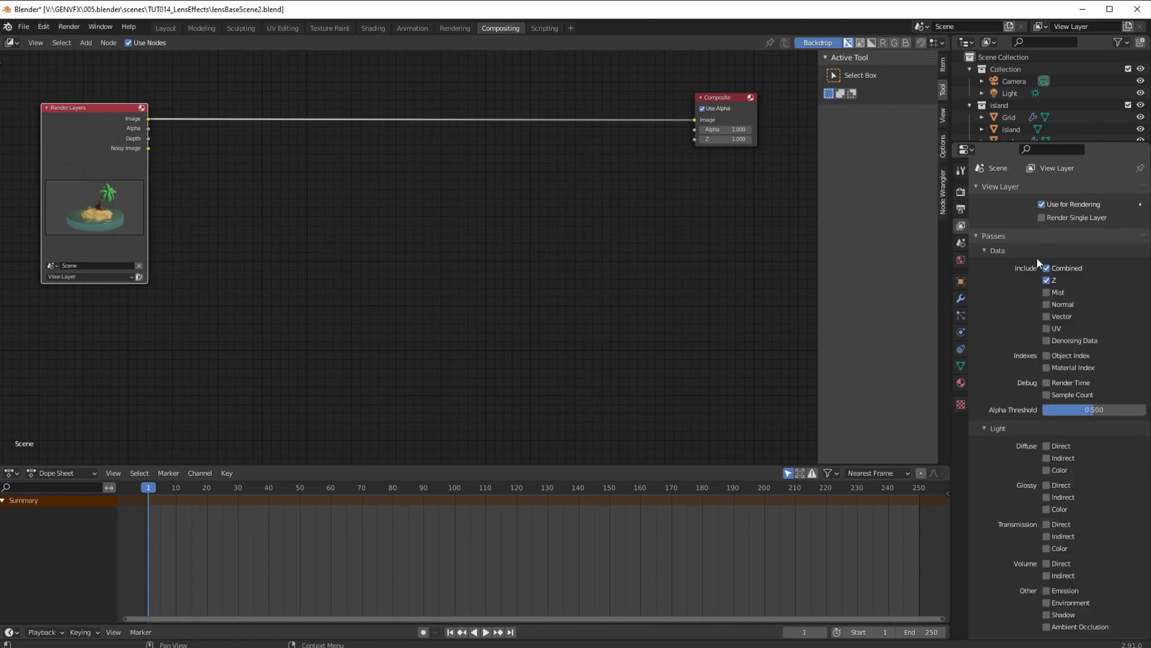
{"action": "scroll", "coordinate": [1032, 519], "scroll_direction": "down", "scroll_amount": 8}
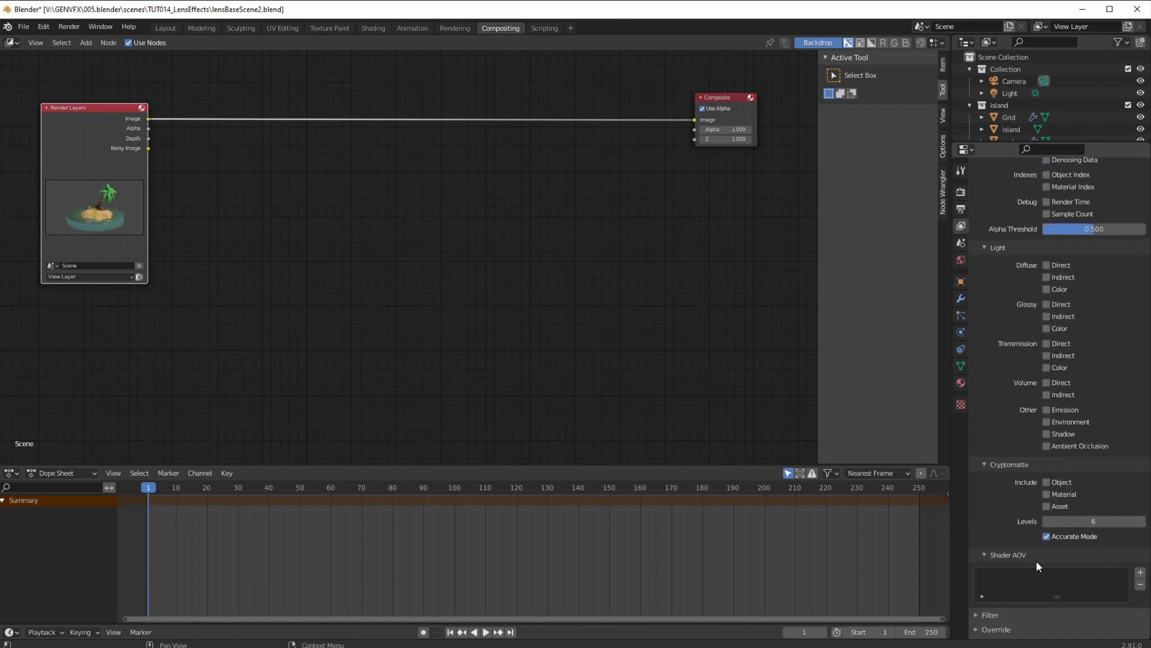
{"action": "scroll", "coordinate": [989, 277], "scroll_direction": "down", "scroll_amount": 1}
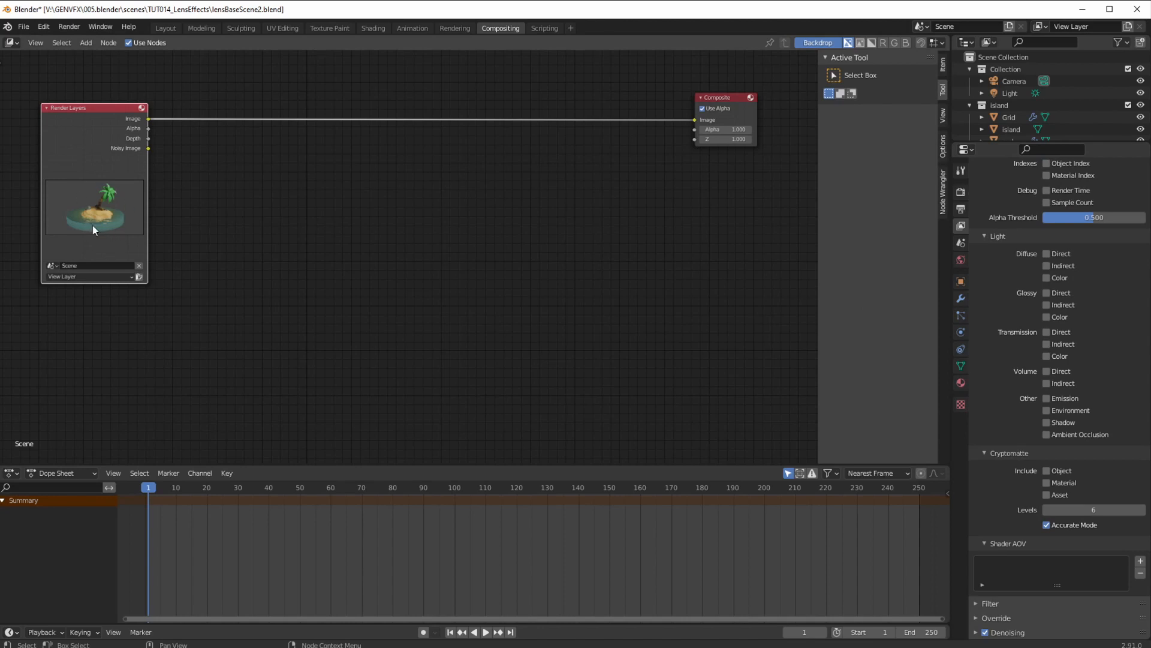
{"action": "left_click", "coordinate": [961, 209]}
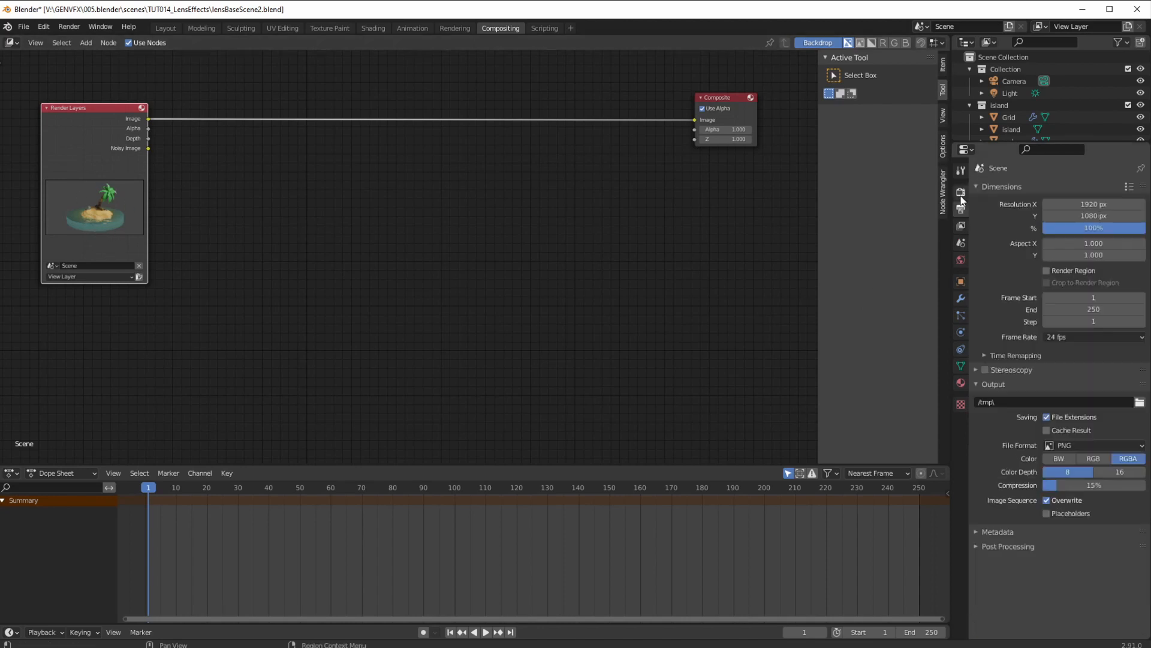
{"action": "left_click", "coordinate": [960, 192]}
{"action": "left_click", "coordinate": [975, 431]}
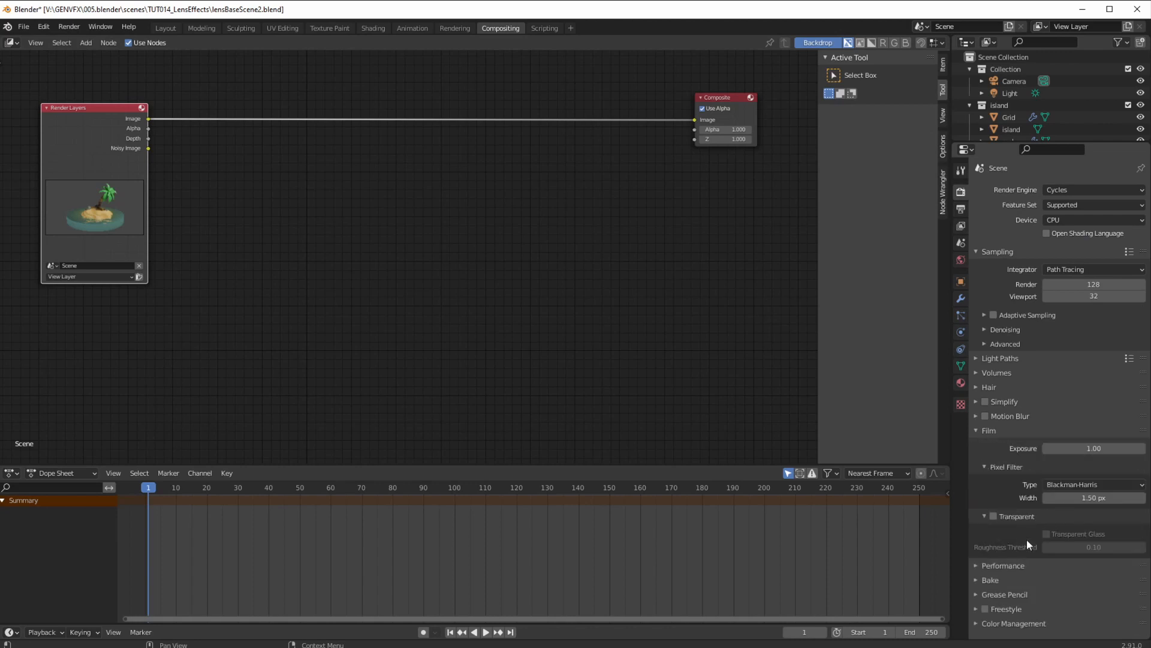
{"action": "left_click", "coordinate": [993, 516]}
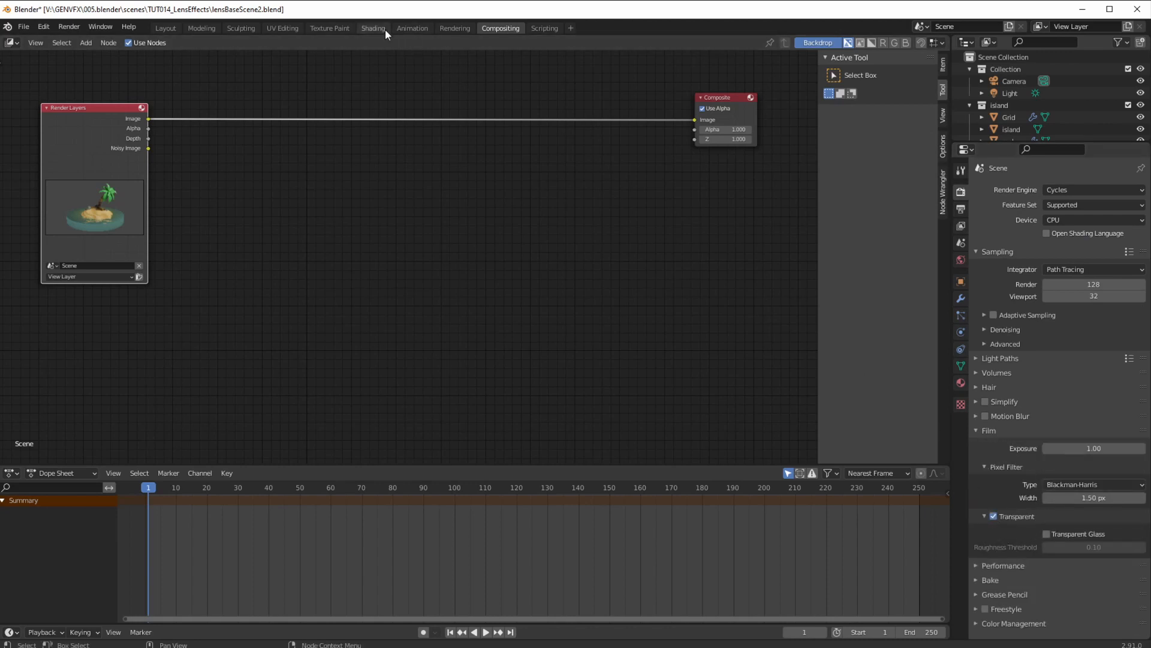
{"action": "left_click", "coordinate": [460, 27]}
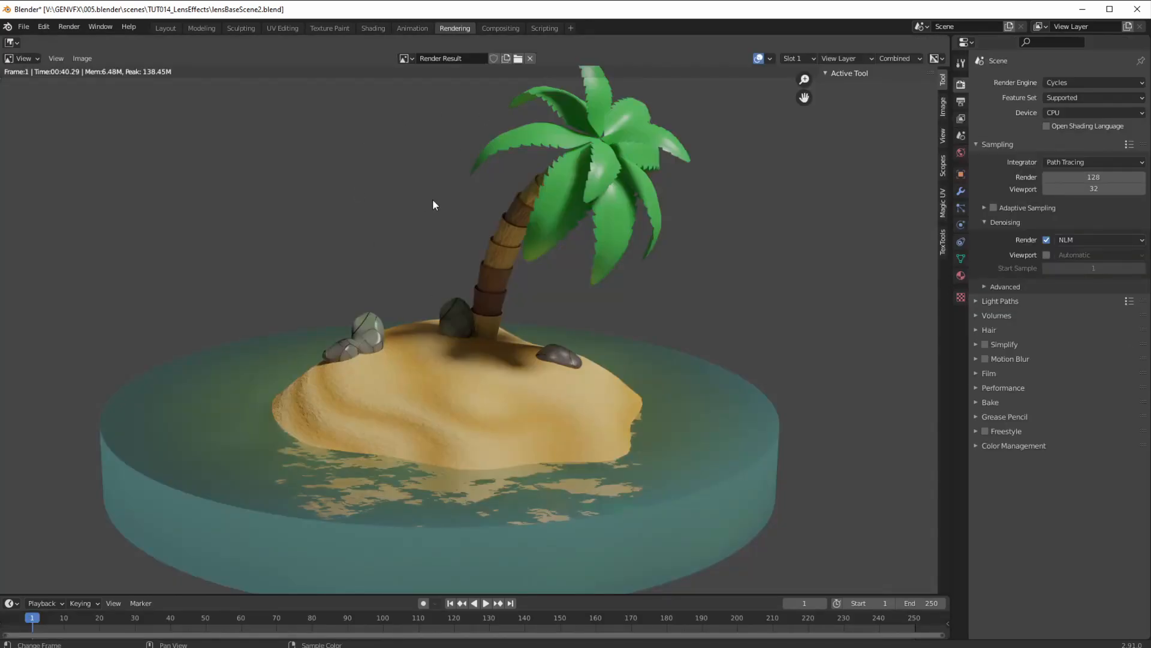
{"action": "key", "text": "F12"}
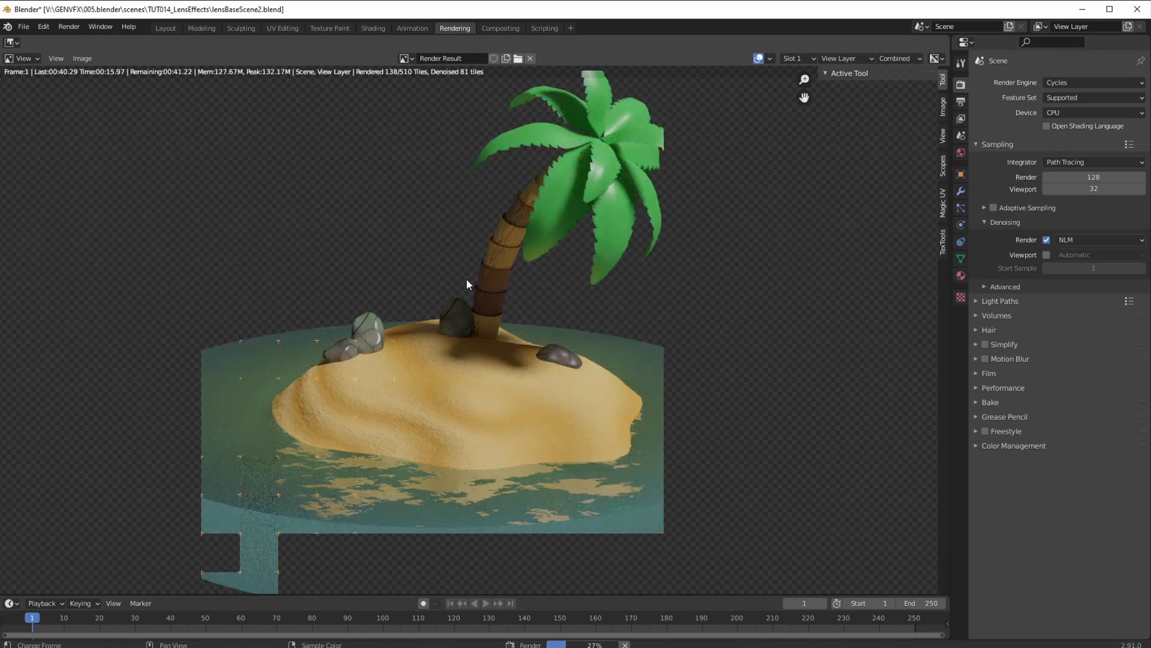
- Enable the Shadow, Ambient Occlusion and Diffuse Color passes, and nudge the Render Layers node up and left in the compositor
{"action": "left_click", "coordinate": [960, 119]}
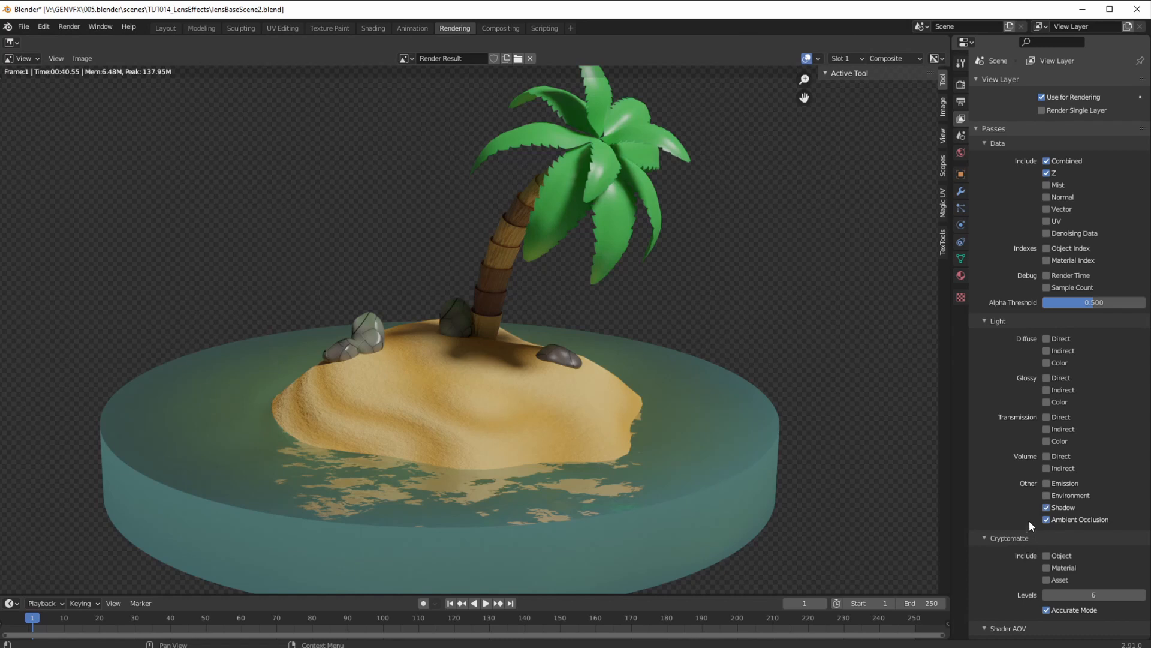
{"action": "left_click", "coordinate": [488, 27]}
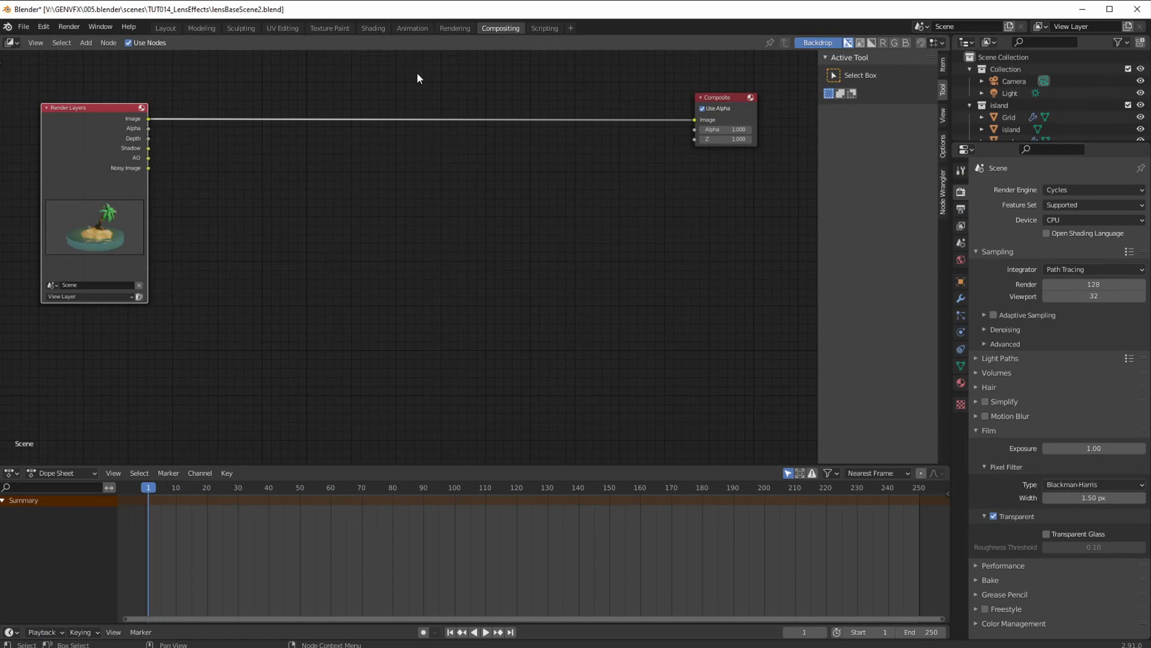
{"action": "left_click", "coordinate": [451, 27]}
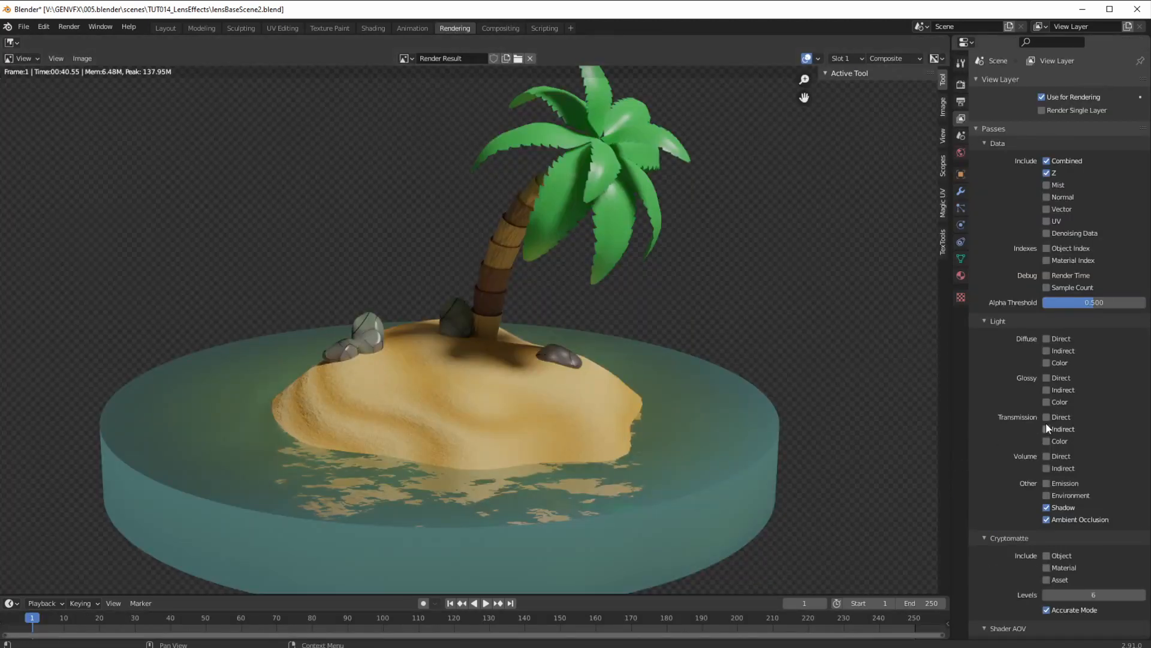
{"action": "left_click", "coordinate": [1046, 363]}
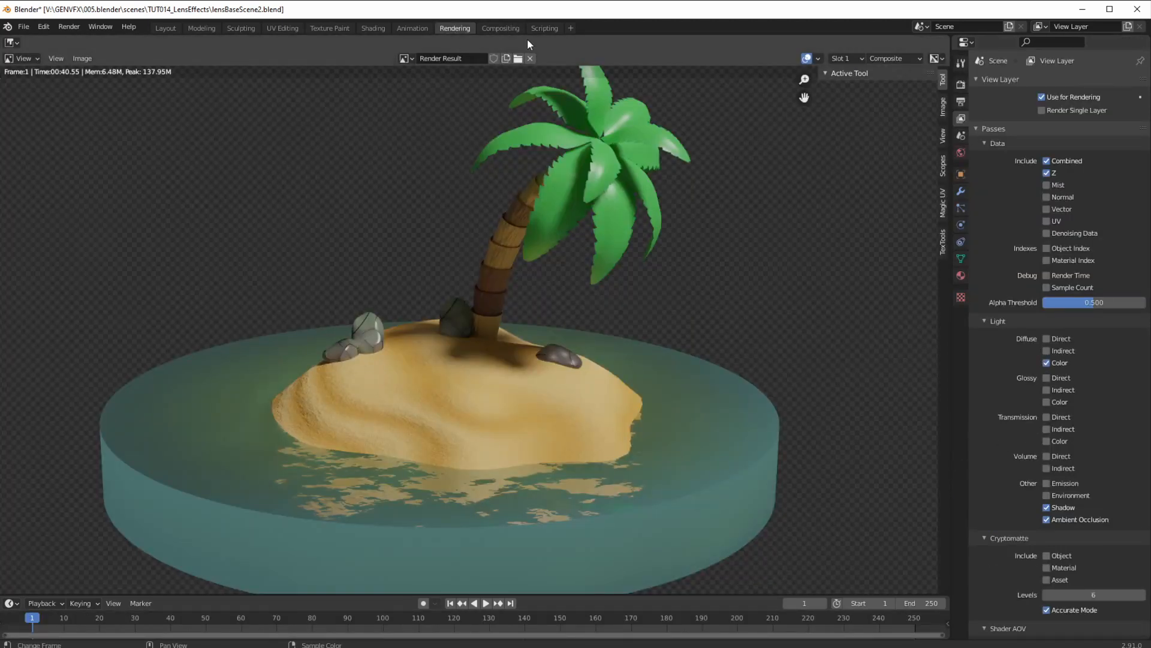
{"action": "left_click", "coordinate": [500, 28]}
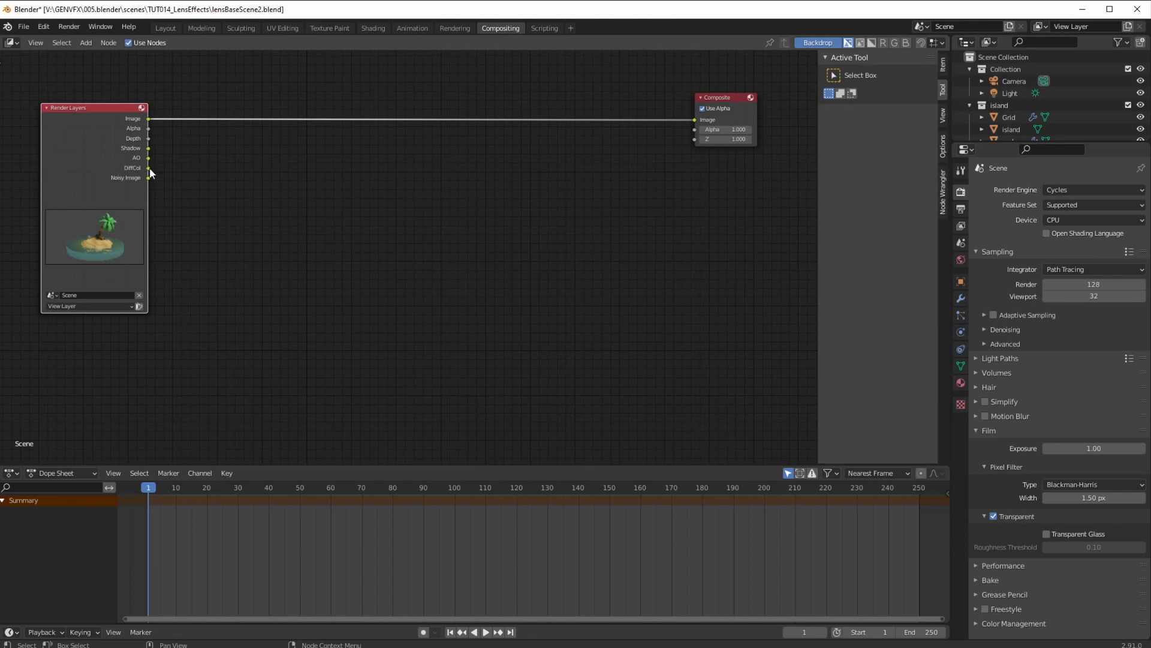
{"action": "left_click_drag", "start_coordinate": [149, 171], "coordinate": [219, 205]}
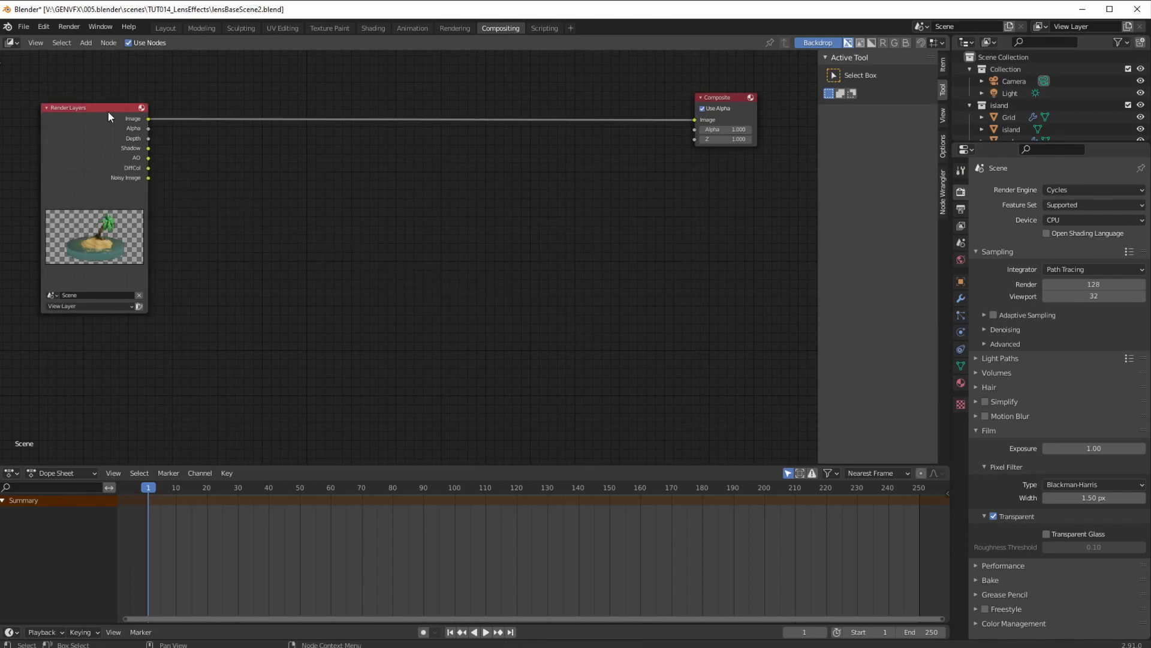
{"action": "left_click_drag", "start_coordinate": [108, 112], "coordinate": [98, 105]}
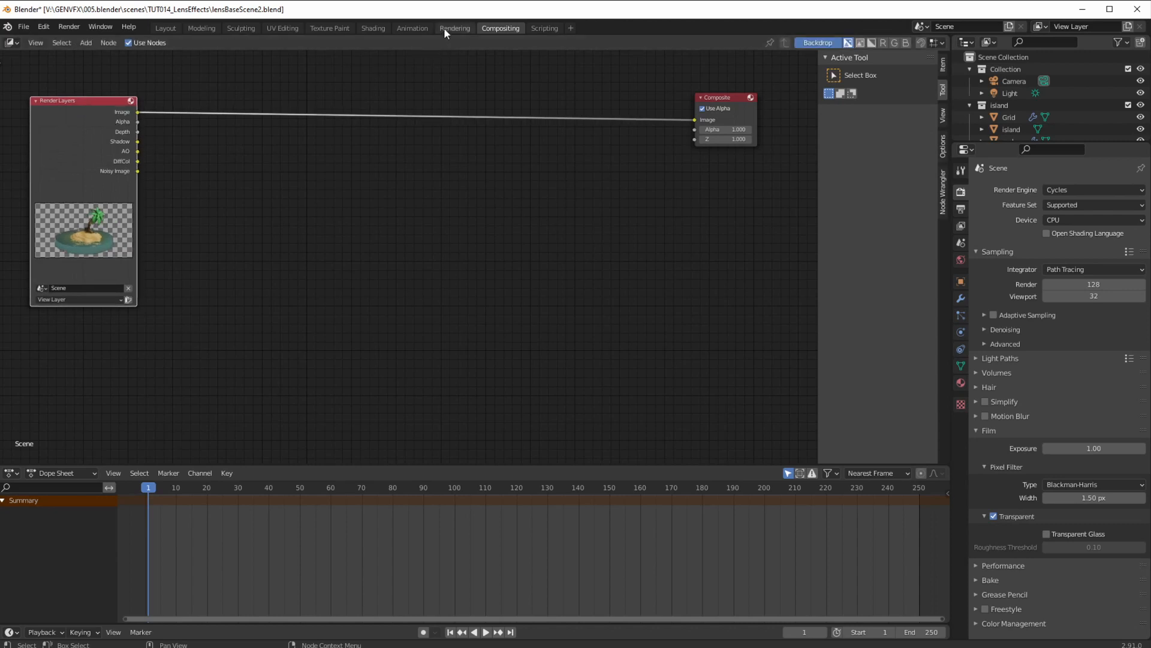
{"action": "left_click", "coordinate": [86, 43]}
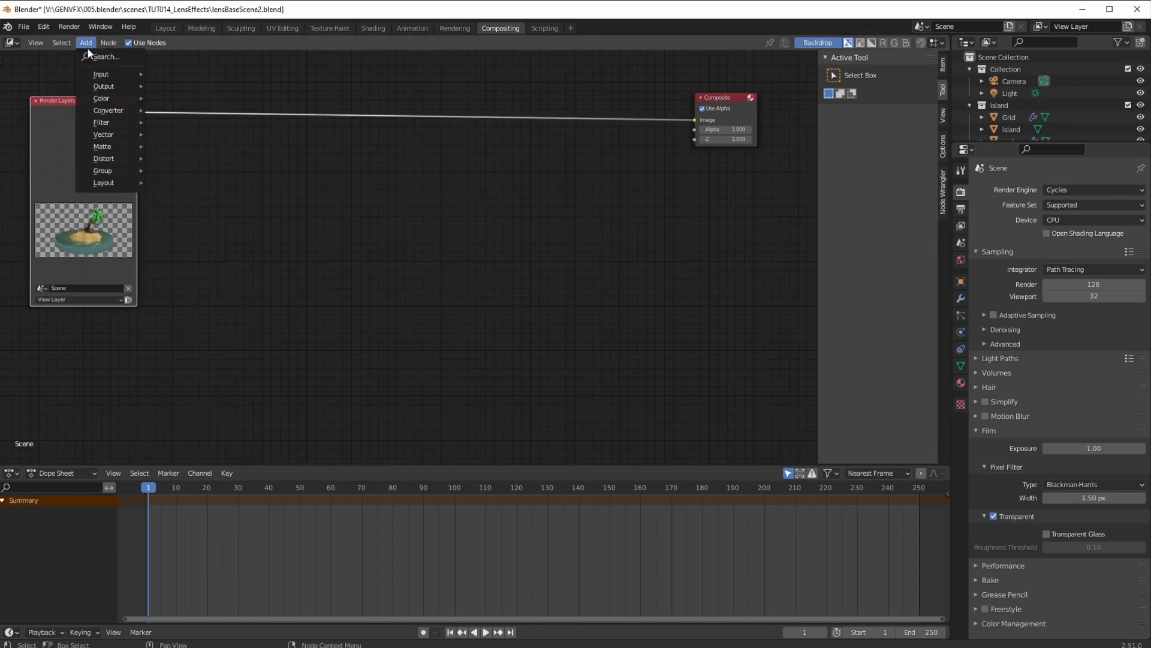
{"action": "mouse_move", "coordinate": [109, 44]}
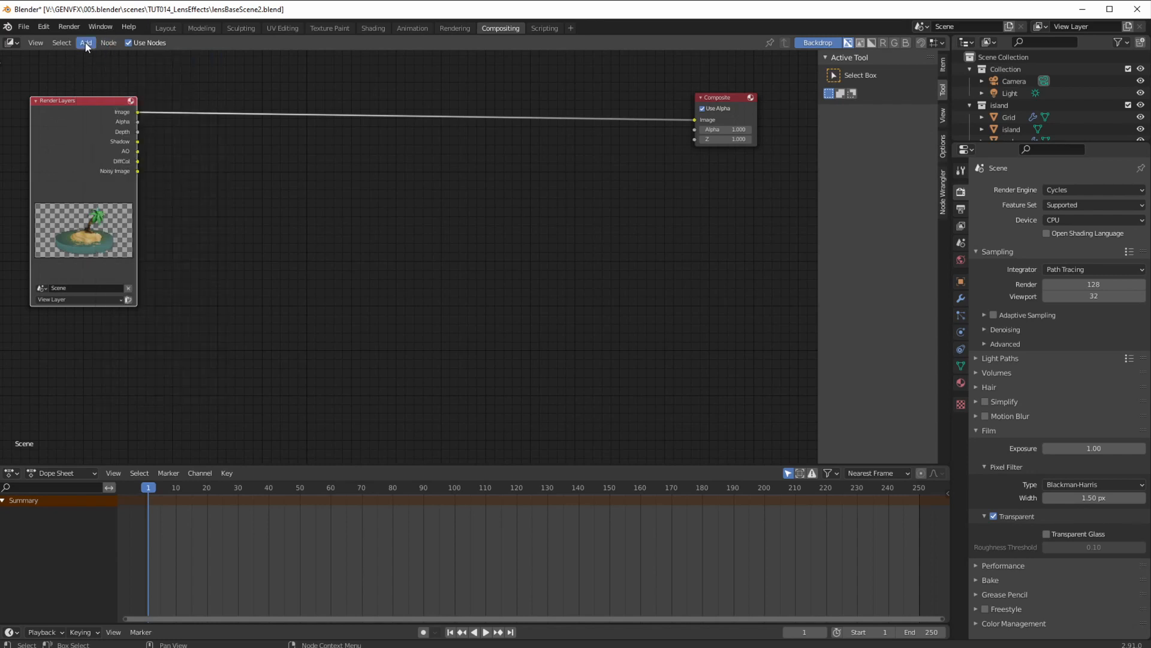
{"action": "left_click", "coordinate": [85, 42]}
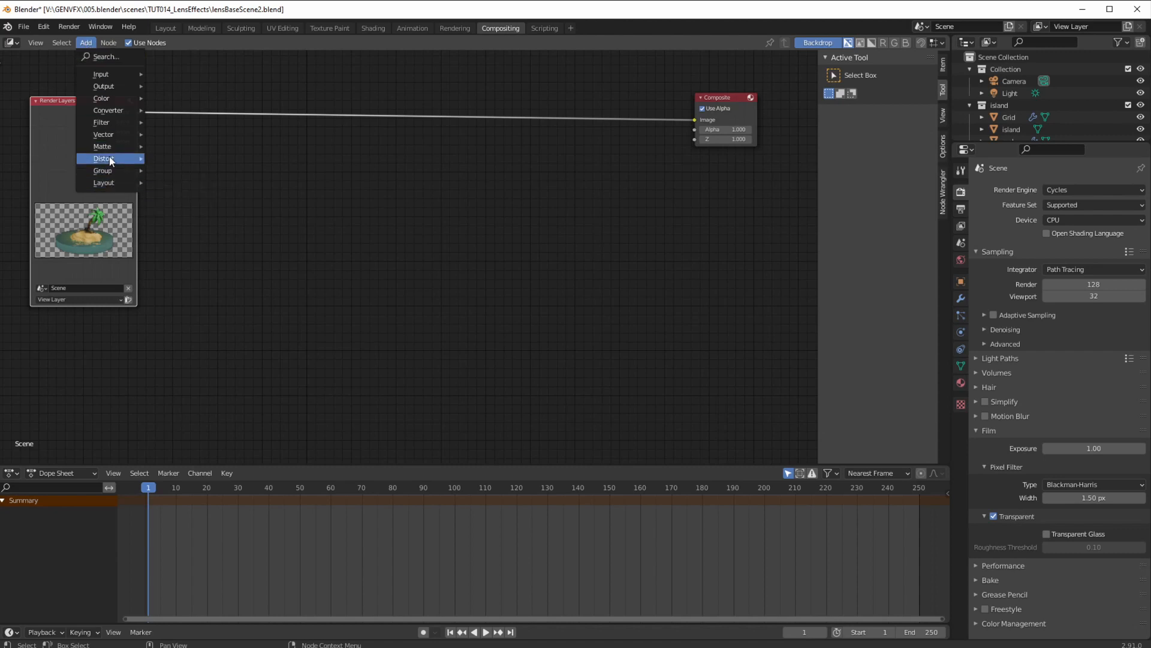
{"action": "mouse_move", "coordinate": [97, 74]}
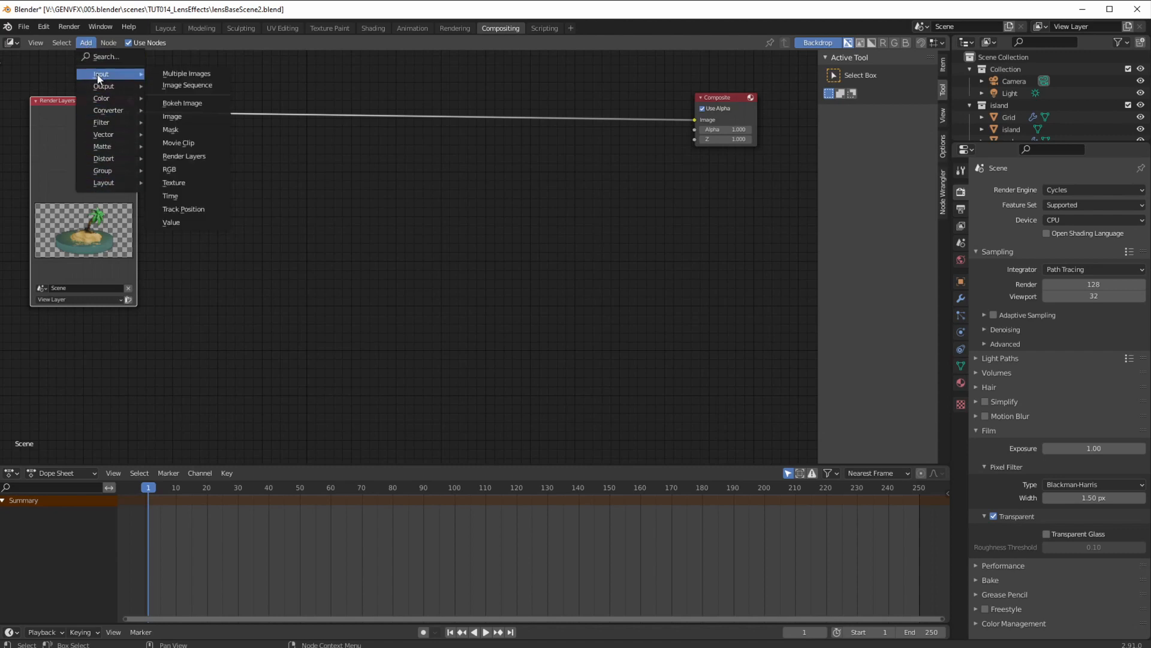
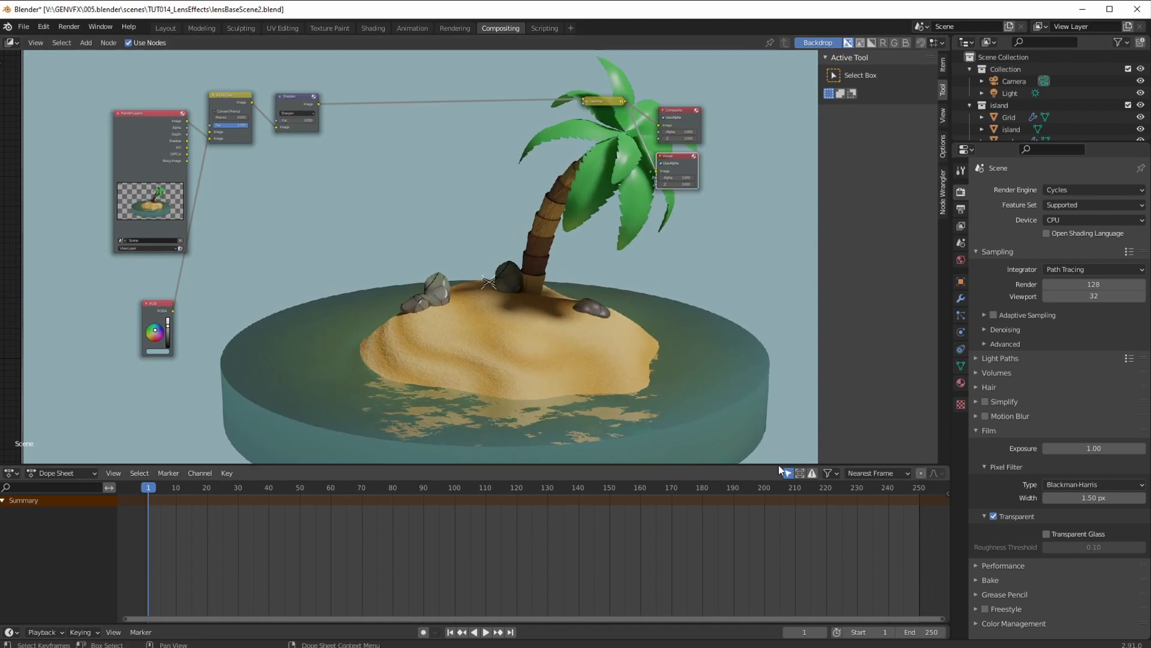
- Shift the backdrop image up and left, and move the Composite, Viewer and Gamma nodes further right of the Sharpen node
{"action": "middle_click_drag", "start_coordinate": [482, 328], "coordinate": [456, 300]}
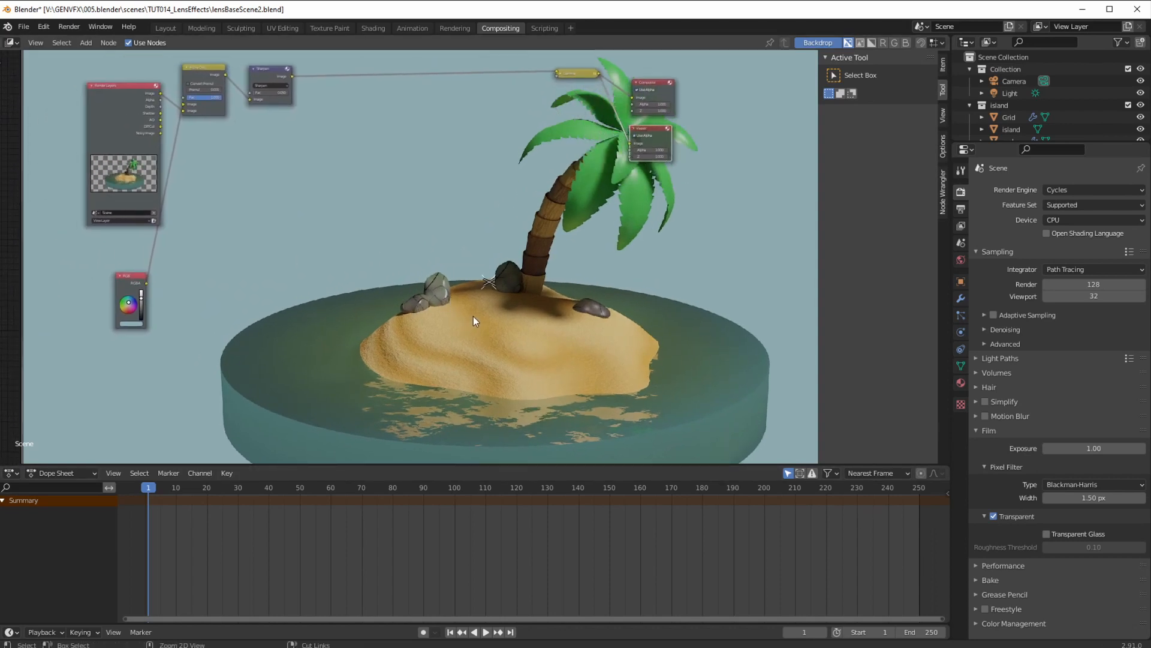
{"action": "left_click_drag", "start_coordinate": [486, 281], "coordinate": [402, 230]}
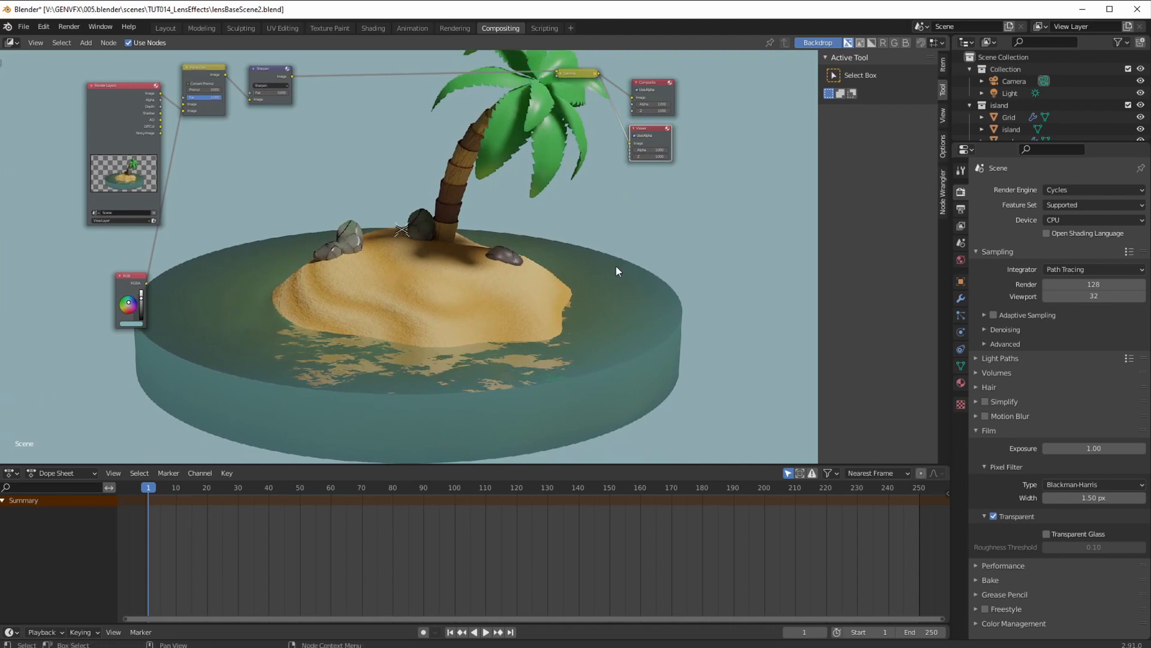
{"action": "left_click_drag", "start_coordinate": [648, 91], "coordinate": [724, 73]}
{"action": "left_click_drag", "start_coordinate": [650, 124], "coordinate": [734, 104]}
{"action": "left_click_drag", "start_coordinate": [578, 73], "coordinate": [641, 80]}
{"action": "left_click_drag", "start_coordinate": [270, 93], "coordinate": [257, 95]}
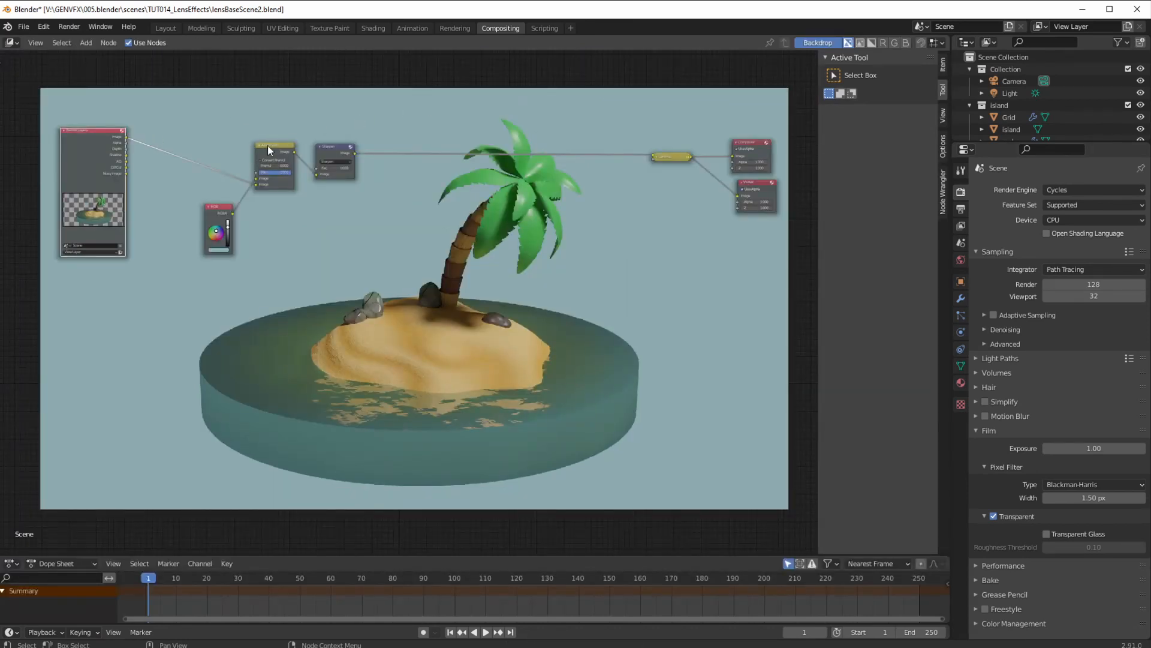
- Rearrange the whole node chain, from Render Layers and RGB to Composite and Viewer, along the upper edge of the backdrop image
{"action": "left_click_drag", "start_coordinate": [268, 145], "coordinate": [220, 118]}
{"action": "left_click_drag", "start_coordinate": [224, 204], "coordinate": [168, 168]}
{"action": "left_click_drag", "start_coordinate": [92, 130], "coordinate": [91, 115]}
{"action": "left_click_drag", "start_coordinate": [332, 146], "coordinate": [294, 119]}
{"action": "left_click_drag", "start_coordinate": [671, 157], "coordinate": [665, 122]}
{"action": "left_click_drag", "start_coordinate": [749, 143], "coordinate": [755, 118]}
{"action": "left_click_drag", "start_coordinate": [753, 182], "coordinate": [755, 160]}
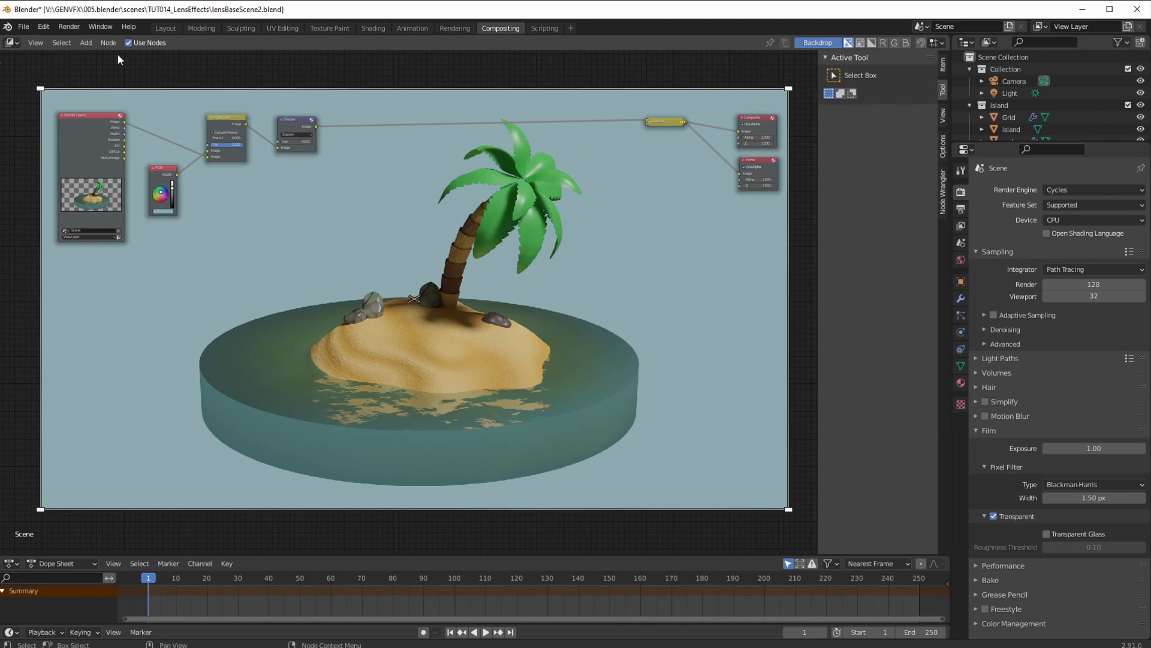
- Insert a Lens Distortion node between the Sharpen and Gamma nodes and place it slightly above the Gamma node
{"action": "left_click", "coordinate": [87, 43]}
{"action": "mouse_move", "coordinate": [105, 158]}
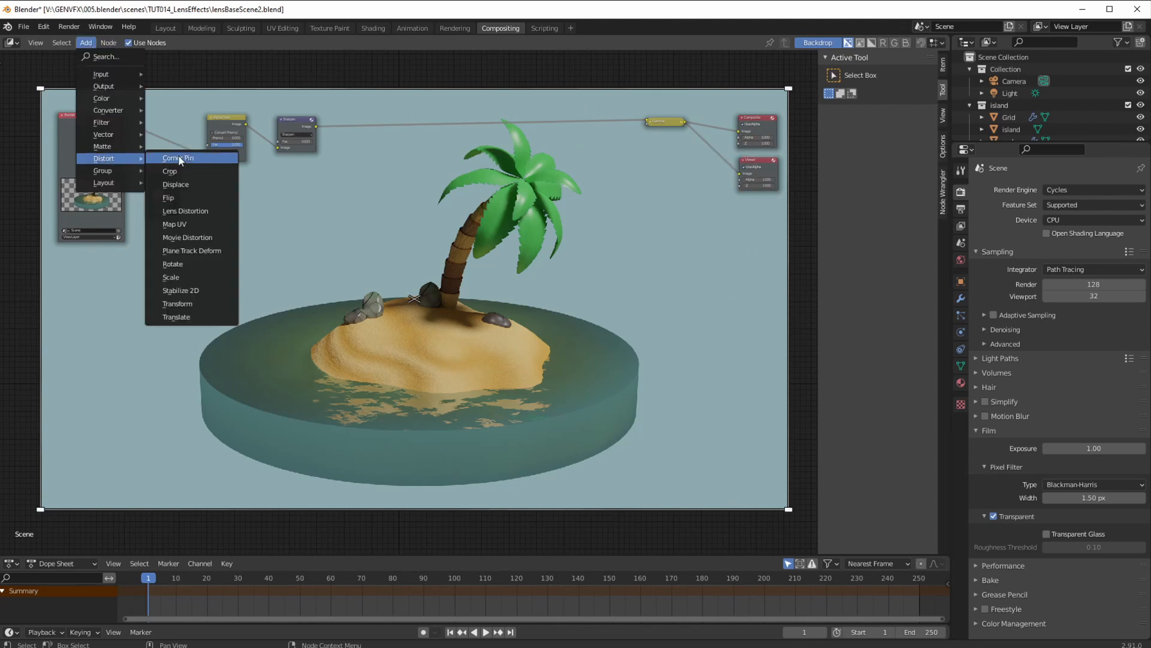
{"action": "left_click", "coordinate": [182, 211]}
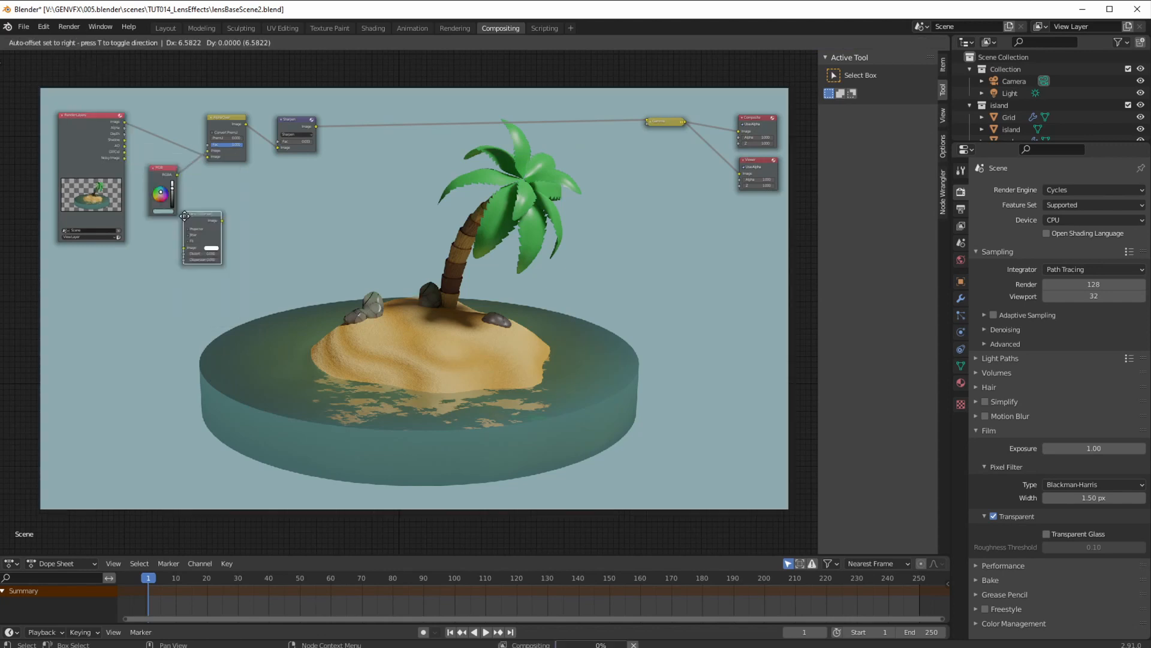
{"action": "left_click", "coordinate": [576, 118]}
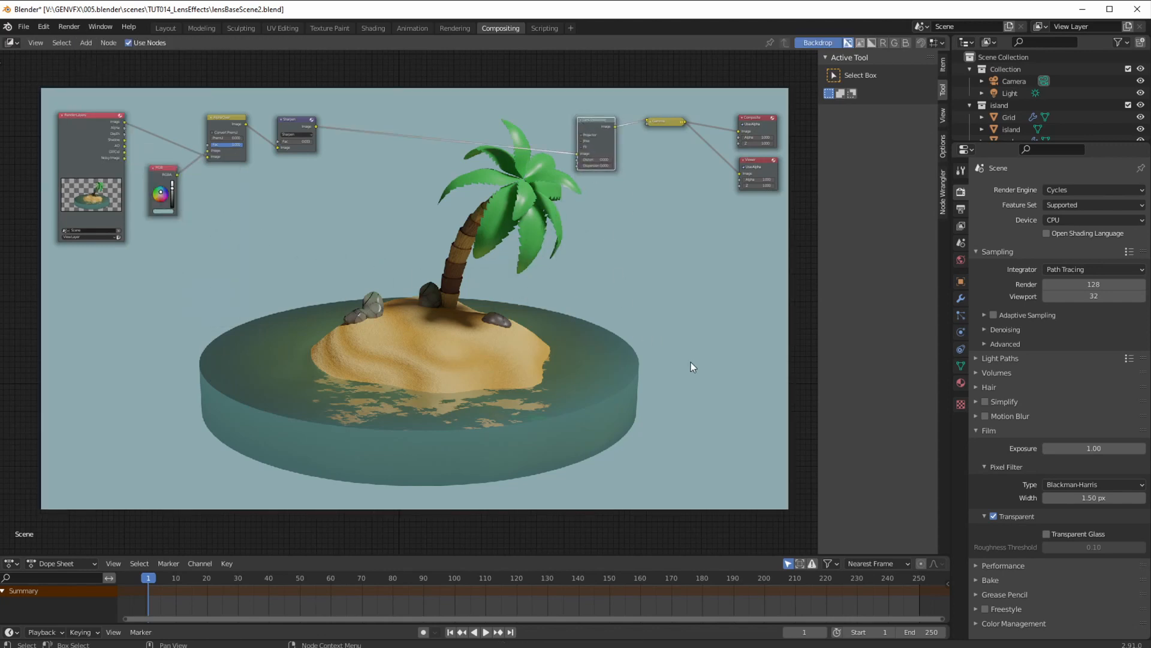
{"action": "scroll", "coordinate": [553, 174], "scroll_direction": "up", "scroll_amount": 6}
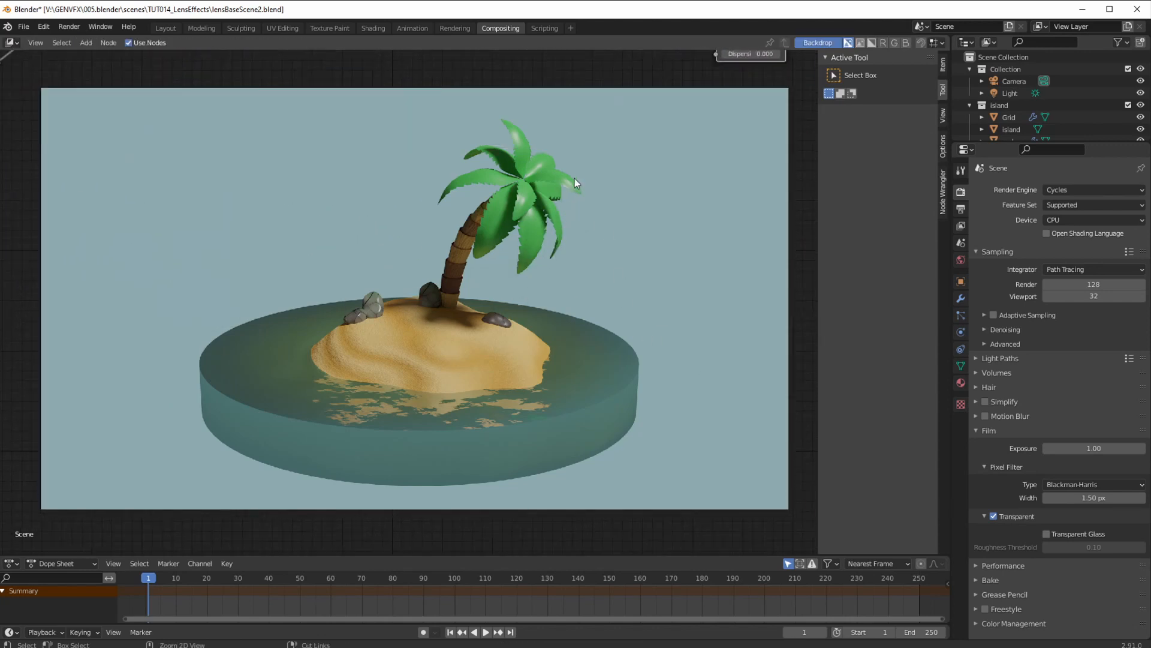
{"action": "middle_click_drag", "start_coordinate": [495, 265], "coordinate": [311, 420]}
{"action": "scroll", "coordinate": [504, 240], "scroll_direction": "up", "scroll_amount": 2}
{"action": "left_click_drag", "start_coordinate": [521, 180], "coordinate": [515, 160]}
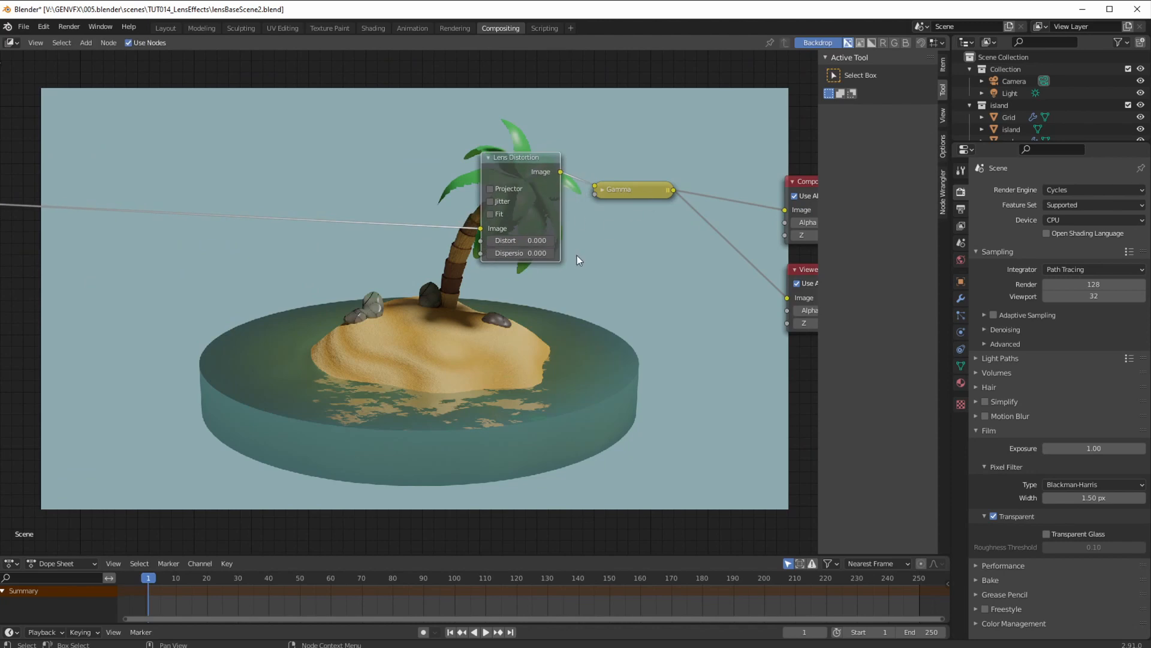
- Set the Lens Distortion node's Distort to 1, then reduce the Distort value again
{"action": "scroll", "coordinate": [510, 273], "scroll_direction": "up", "scroll_amount": 2}
{"action": "scroll", "coordinate": [509, 274], "scroll_direction": "down", "scroll_amount": 1}
{"action": "middle_click_drag", "start_coordinate": [510, 287], "coordinate": [464, 329]}
{"action": "scroll", "coordinate": [710, 247], "scroll_direction": "up", "scroll_amount": 2}
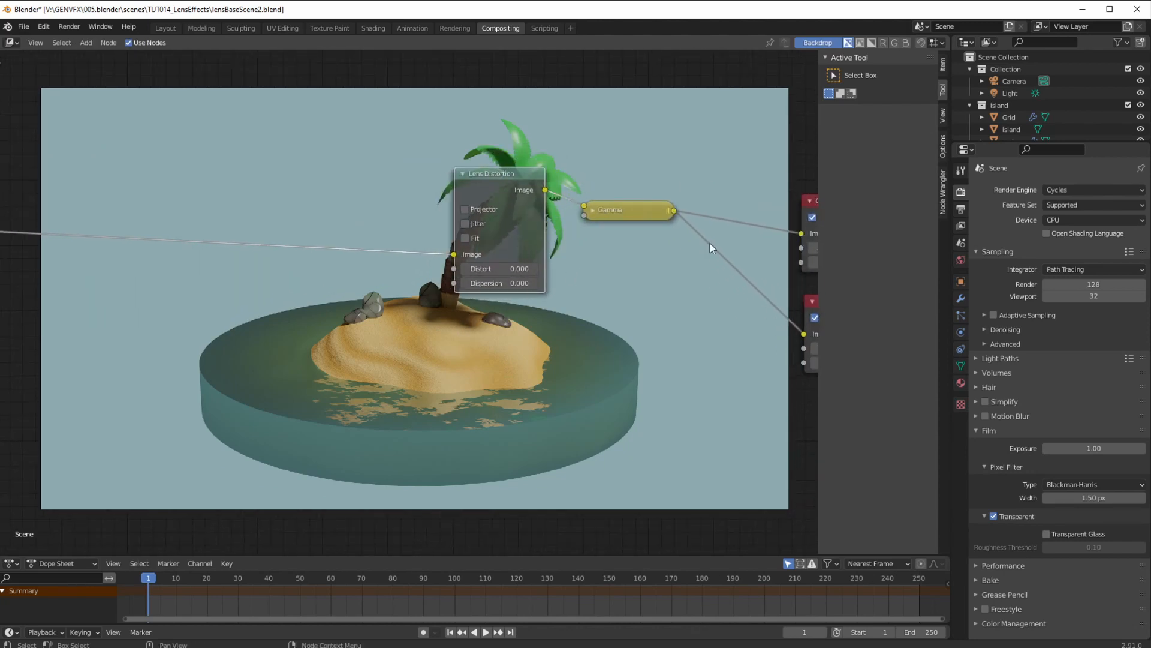
{"action": "double_click", "coordinate": [490, 269]}
{"action": "type", "text": "1"}
{"action": "key", "text": "Return"}
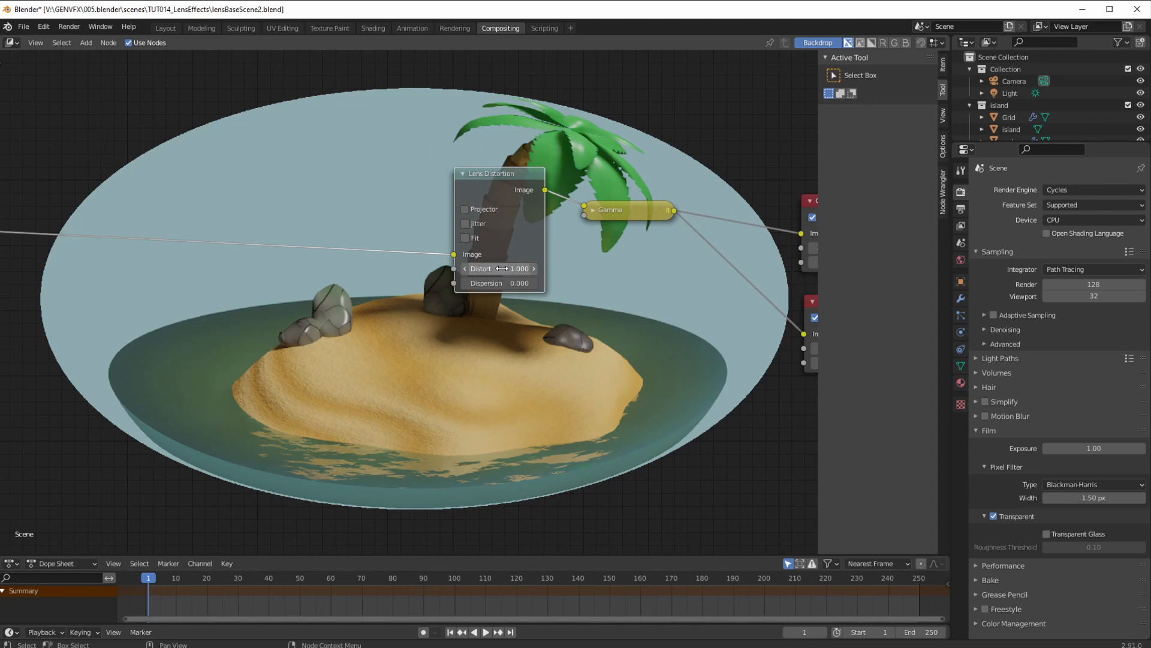
{"action": "left_click_drag", "start_coordinate": [503, 270], "coordinate": [411, 271]}
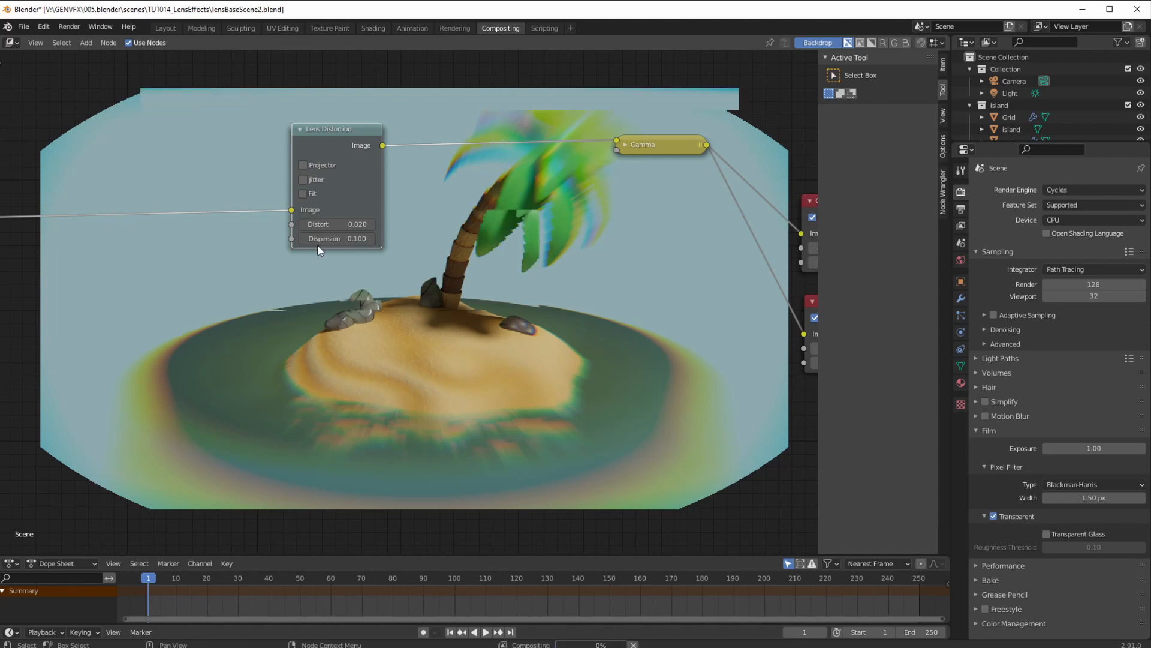
- Lower the Lens Distortion node's Dispersion to 0.05, then to 0.02
{"action": "left_click", "coordinate": [334, 241]}
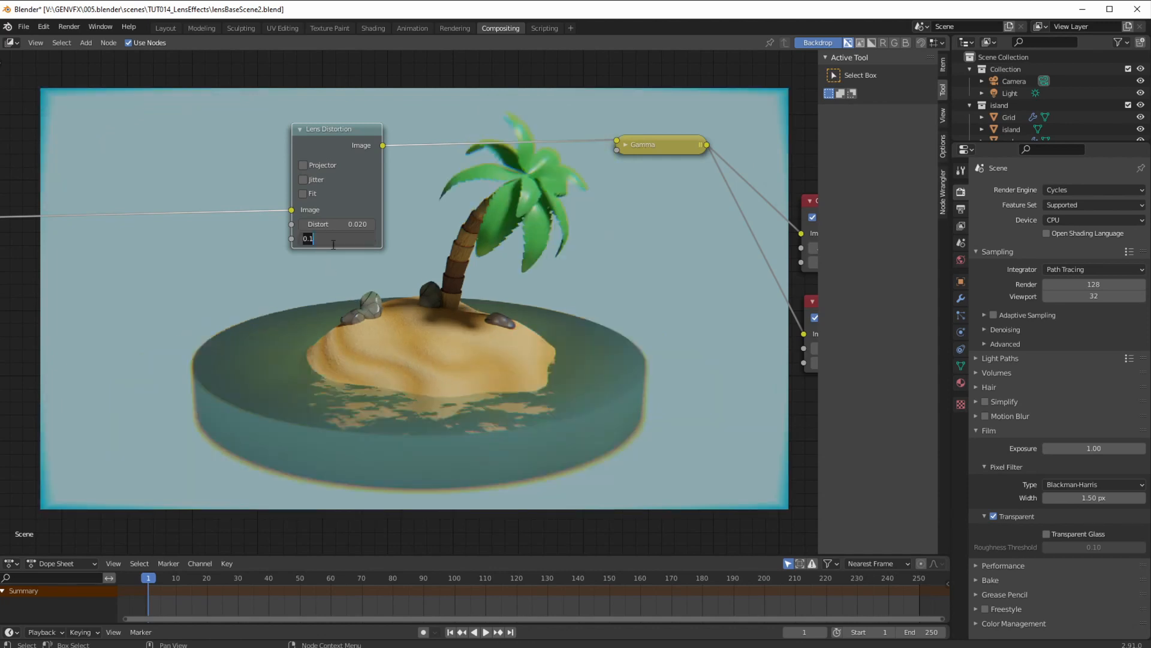
{"action": "type", "text": "0.05"}
{"action": "key", "text": "Return"}
{"action": "left_click", "coordinate": [335, 239]}
{"action": "key", "text": "BackSpace"}
{"action": "type", "text": "0.02"}
{"action": "key", "text": "Return"}
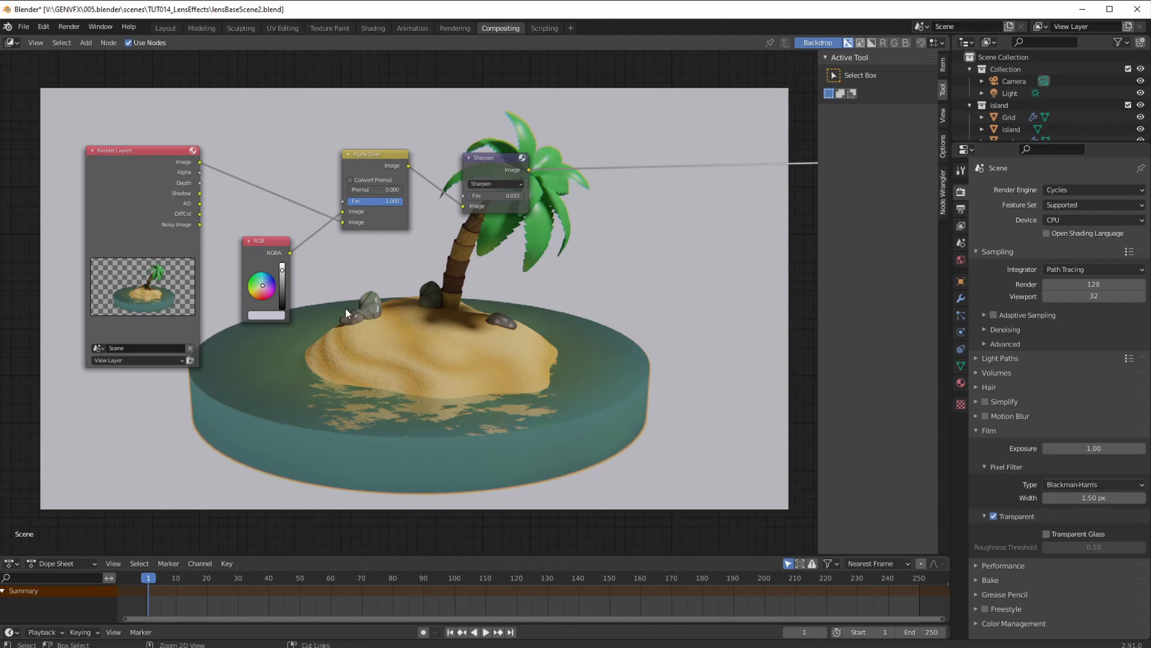
- Shift the Render Layers, RGB and Alpha Over nodes further left and up, away from the palm tree
{"action": "middle_click_drag", "start_coordinate": [343, 301], "coordinate": [336, 325], "text": "ctrl"}
{"action": "left_click_drag", "start_coordinate": [160, 173], "coordinate": [98, 150]}
{"action": "left_click_drag", "start_coordinate": [279, 250], "coordinate": [180, 213]}
{"action": "left_click_drag", "start_coordinate": [375, 180], "coordinate": [291, 154]}
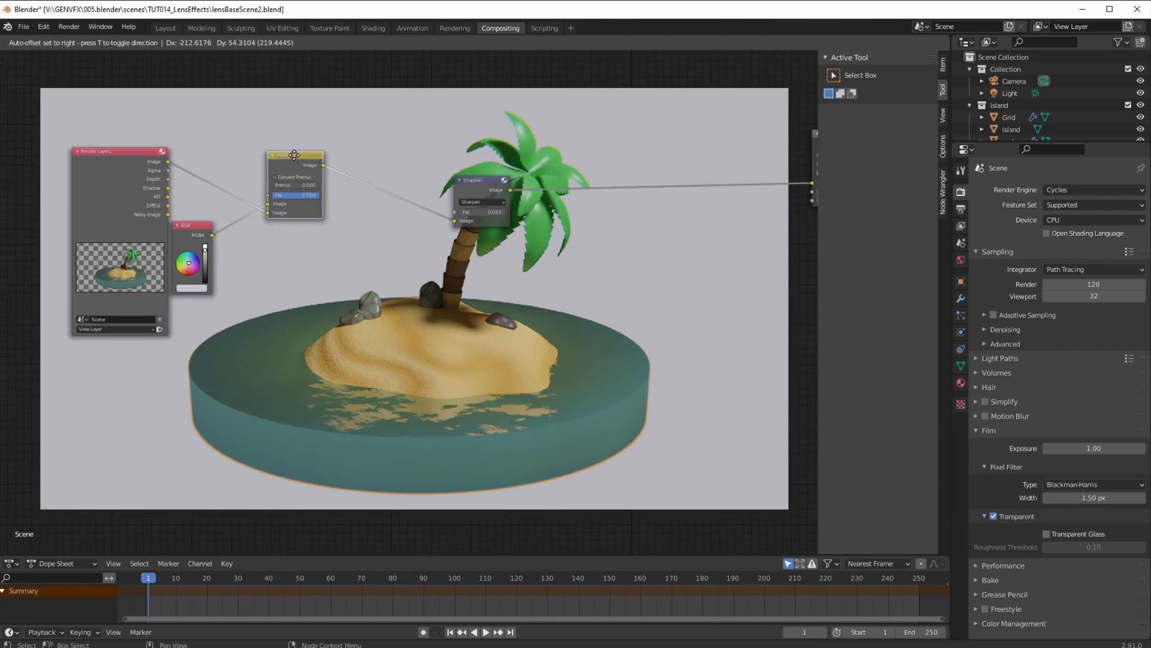
{"action": "left_click_drag", "start_coordinate": [291, 154], "coordinate": [290, 154]}
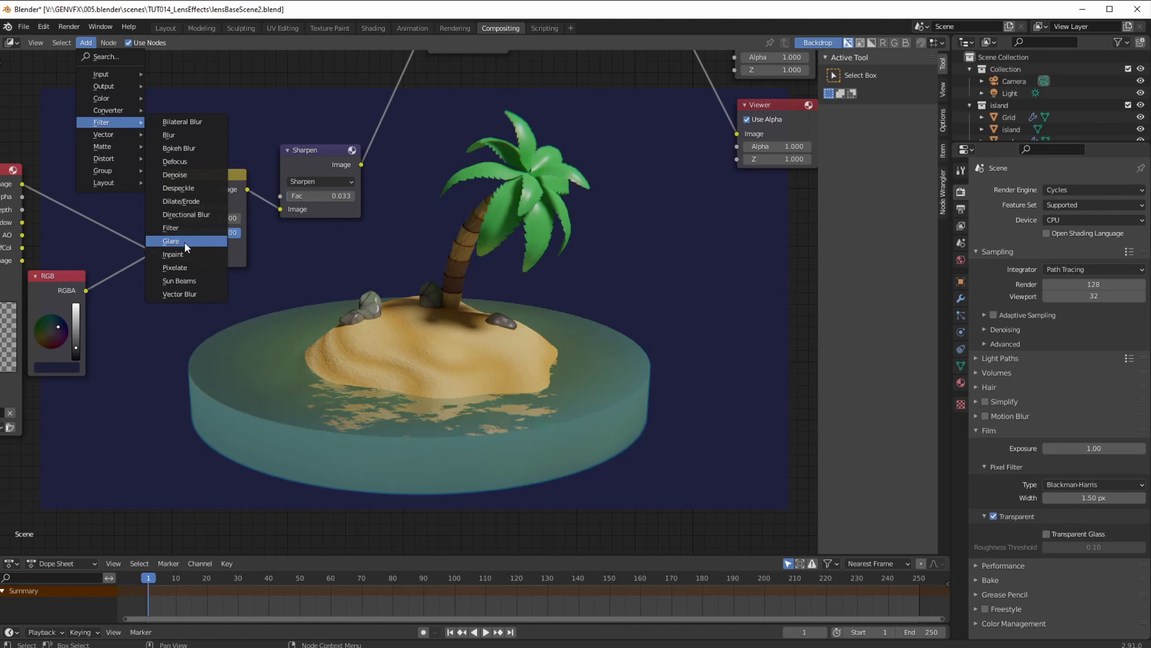
- Insert a Glare node after the Sharpen node, and move the Alpha Over, Sharpen and Glare nodes left, clear of the palm tree
{"action": "left_click", "coordinate": [171, 241]}
{"action": "left_click", "coordinate": [419, 72]}
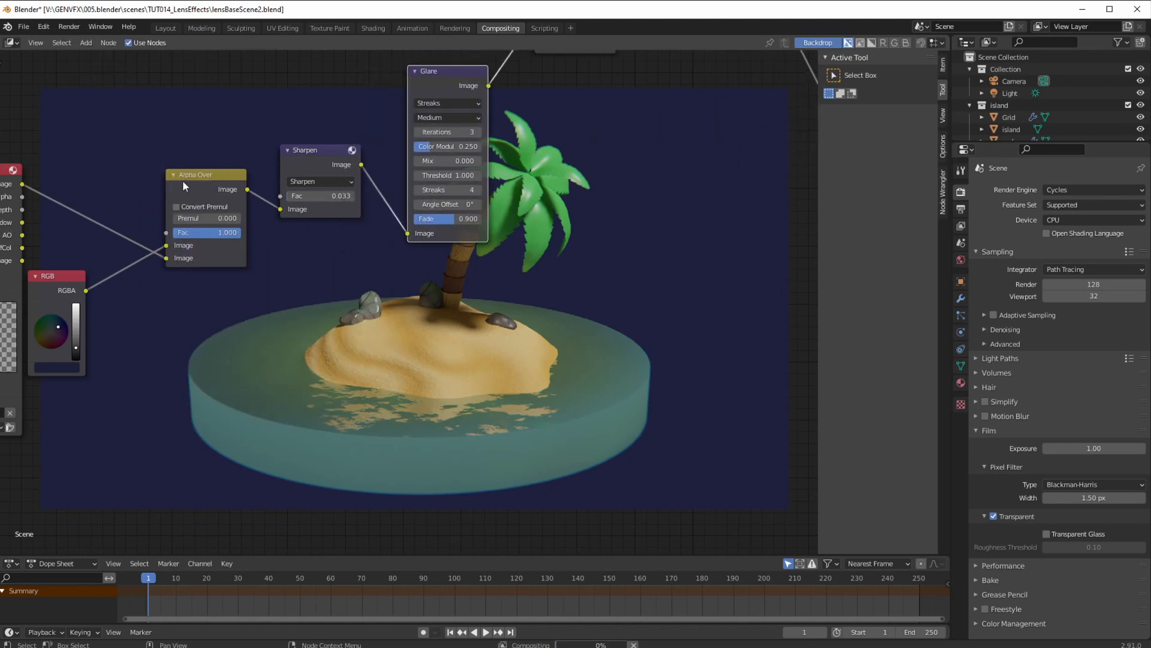
{"action": "left_click_drag", "start_coordinate": [182, 180], "coordinate": [121, 158]}
{"action": "left_click_drag", "start_coordinate": [294, 150], "coordinate": [230, 143]}
{"action": "left_click_drag", "start_coordinate": [417, 96], "coordinate": [346, 107]}
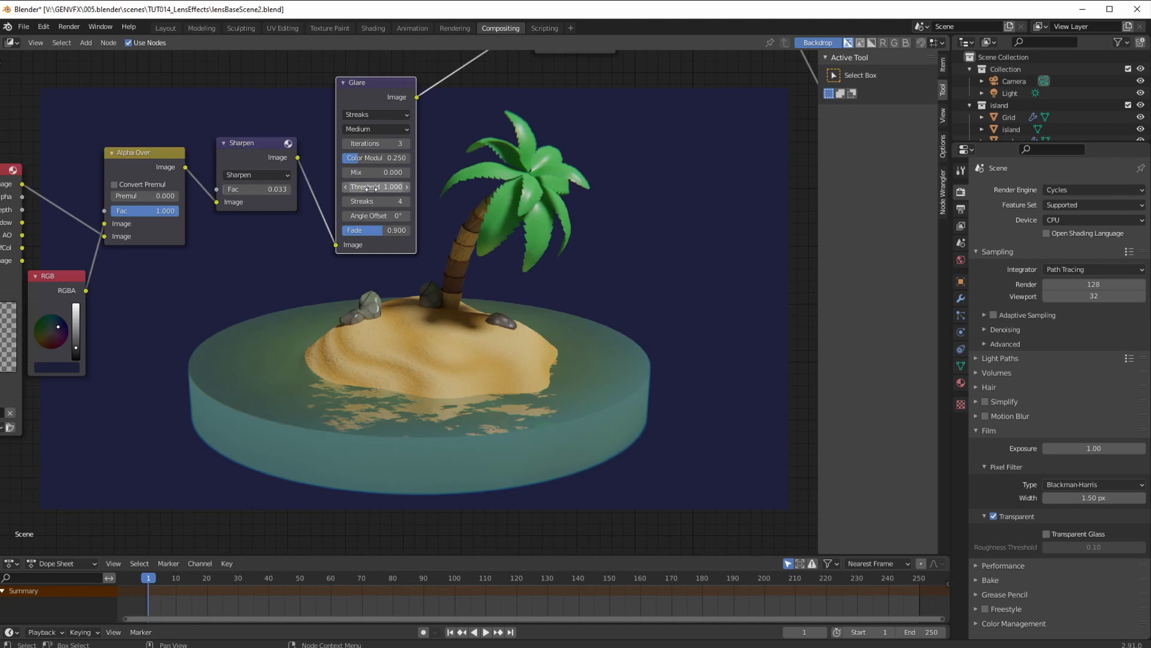
- Lower the Glare node's Threshold, then switch its glare type to Fog Glow with a Threshold of 1
{"action": "left_click_drag", "start_coordinate": [371, 189], "coordinate": [361, 188]}
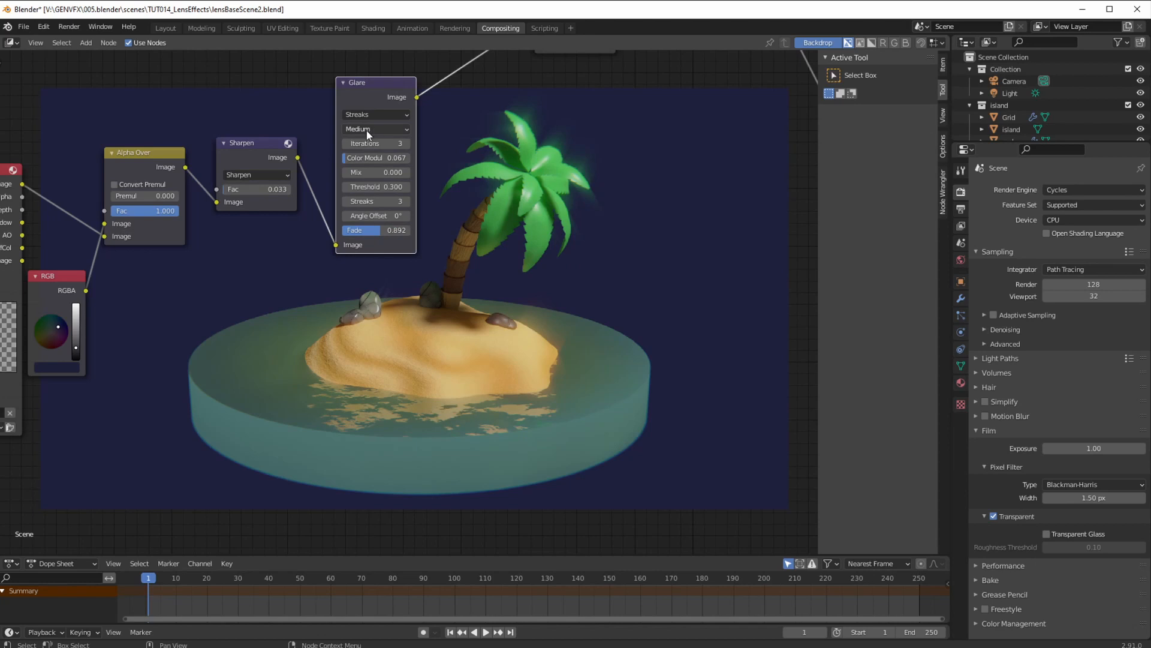
{"action": "left_click", "coordinate": [361, 115]}
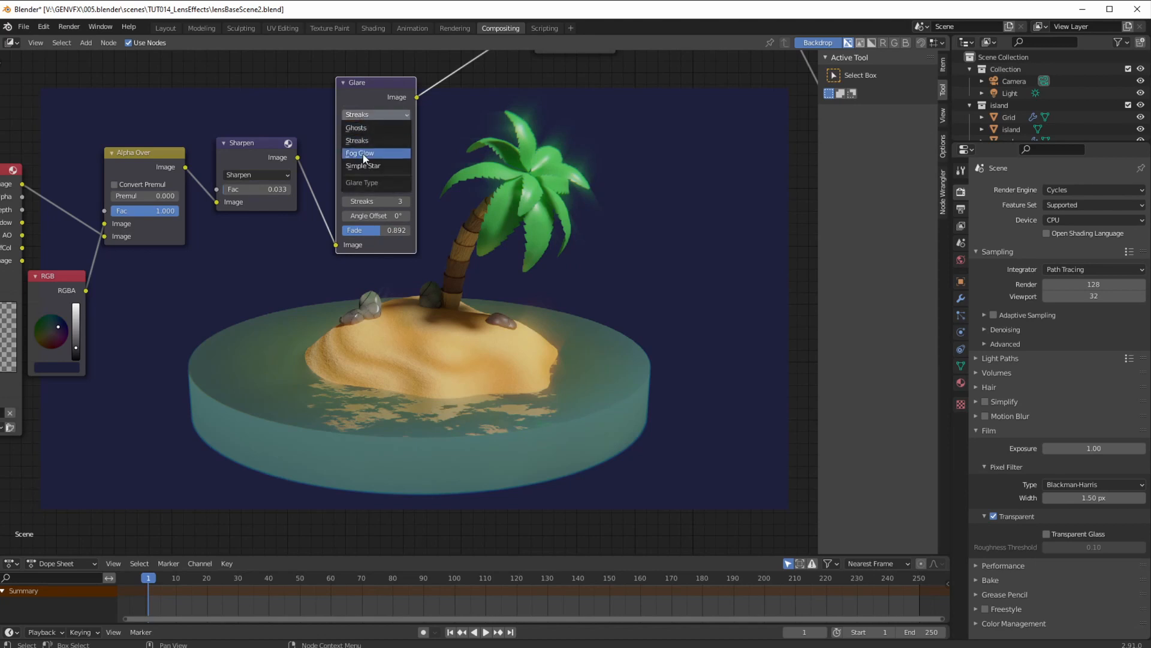
{"action": "left_click", "coordinate": [361, 154]}
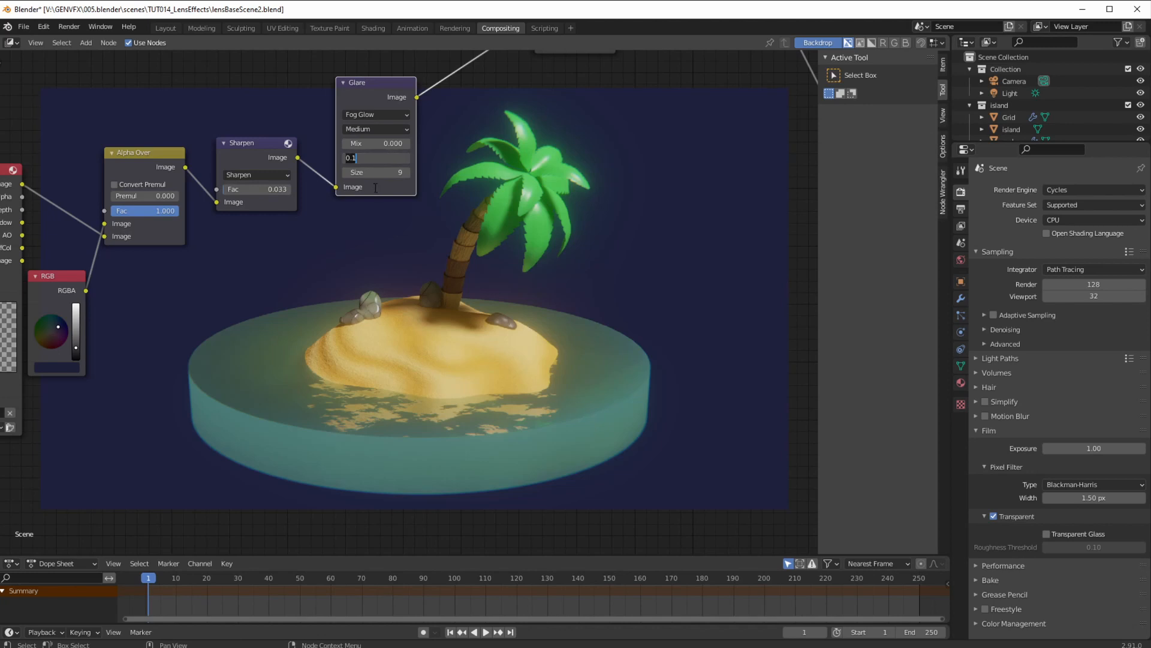
{"action": "type", "text": "1"}
{"action": "key", "text": "Return"}
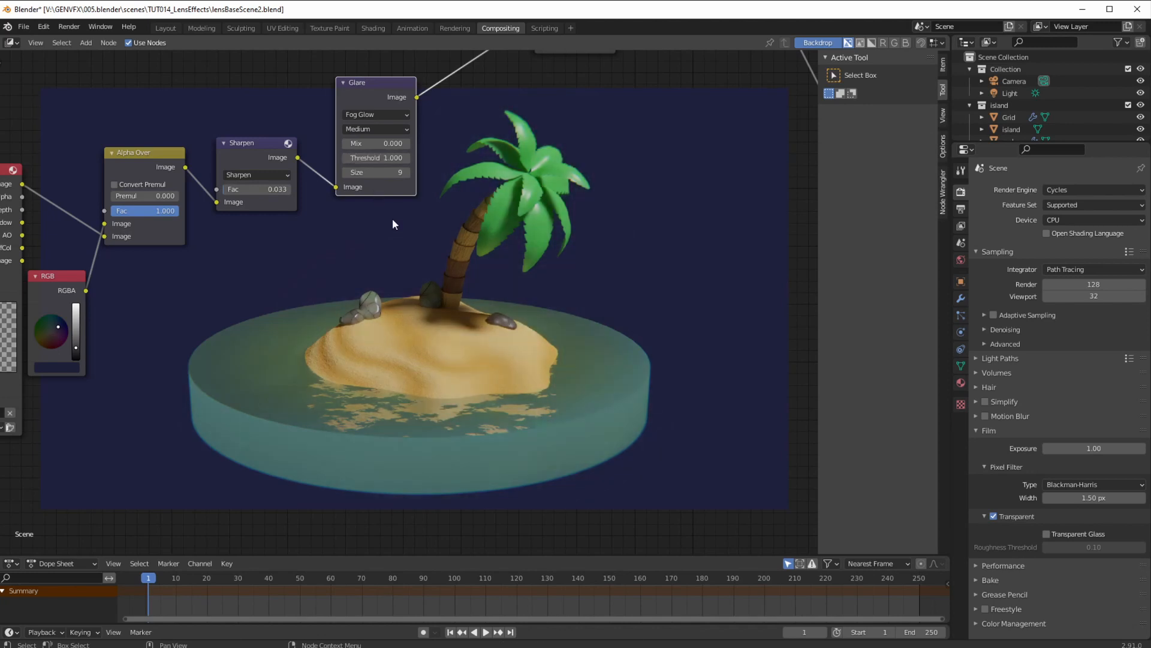
- Try Threshold values of 0.5, 1 and 0.2 in turn on the Fog Glow glare
{"action": "left_click", "coordinate": [375, 161]}
{"action": "type", "text": "0.5"}
{"action": "key", "text": "Return"}
{"action": "left_click", "coordinate": [379, 158]}
{"action": "type", "text": "1"}
{"action": "key", "text": "Return"}
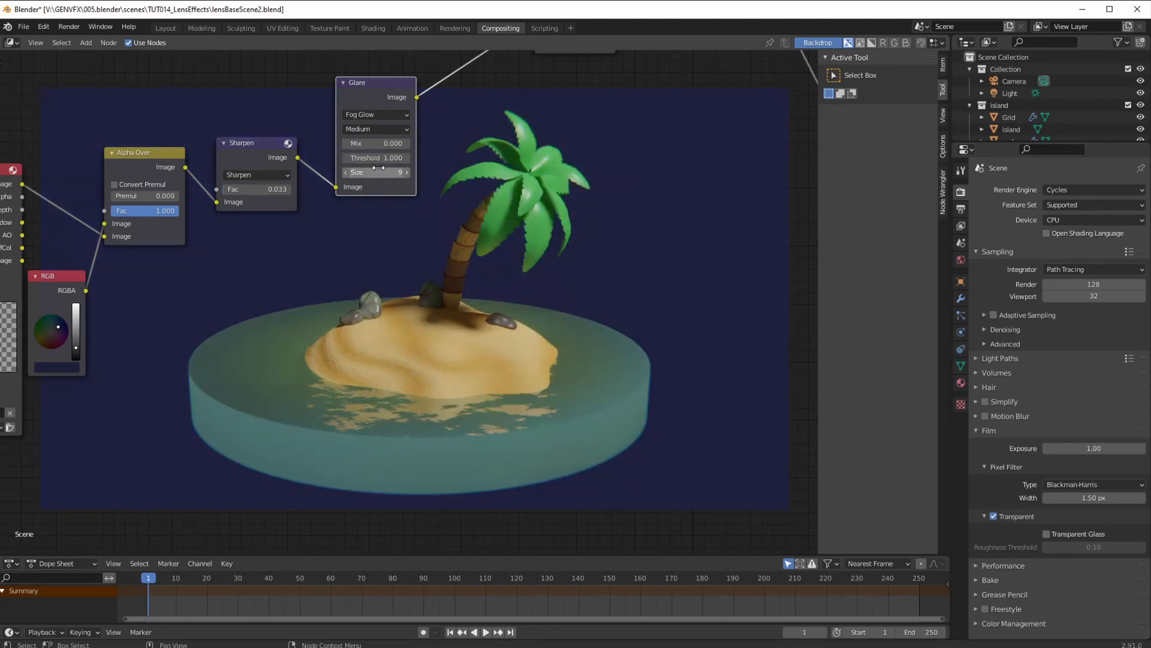
{"action": "left_click", "coordinate": [372, 158]}
{"action": "type", "text": "0.2"}
{"action": "key", "text": "Return"}
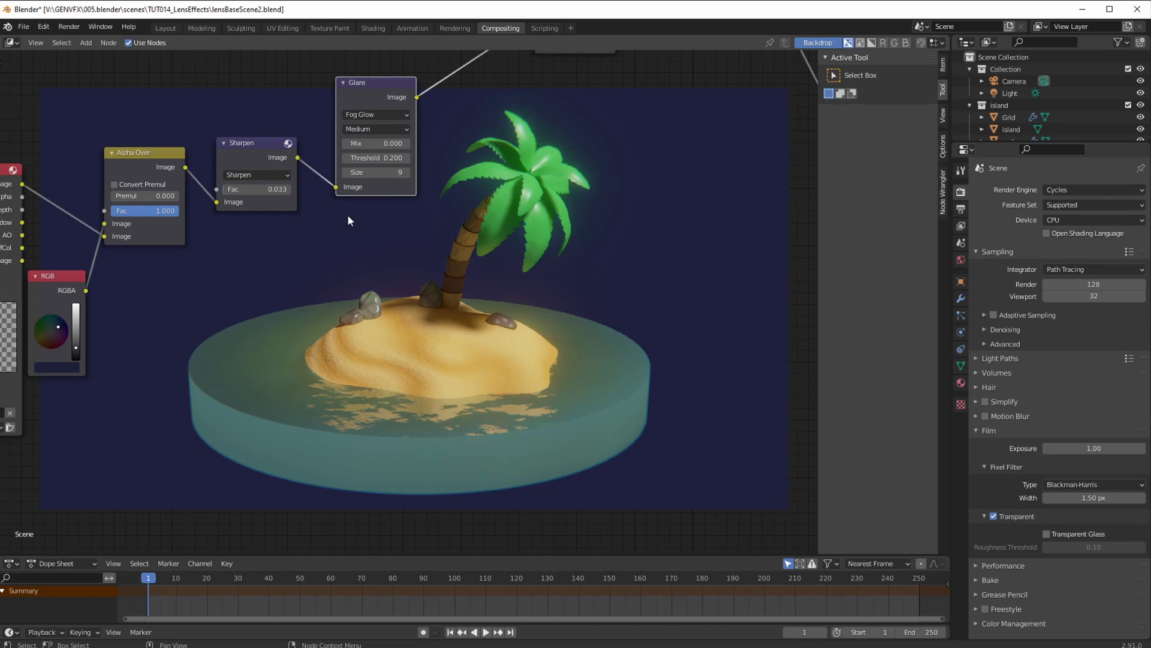
- Set the Glare node's quality to High and its Threshold to 0.158
{"action": "left_click", "coordinate": [370, 130]}
{"action": "left_click", "coordinate": [372, 158]}
{"action": "left_click", "coordinate": [373, 159]}
{"action": "key", "text": "BackSpace"}
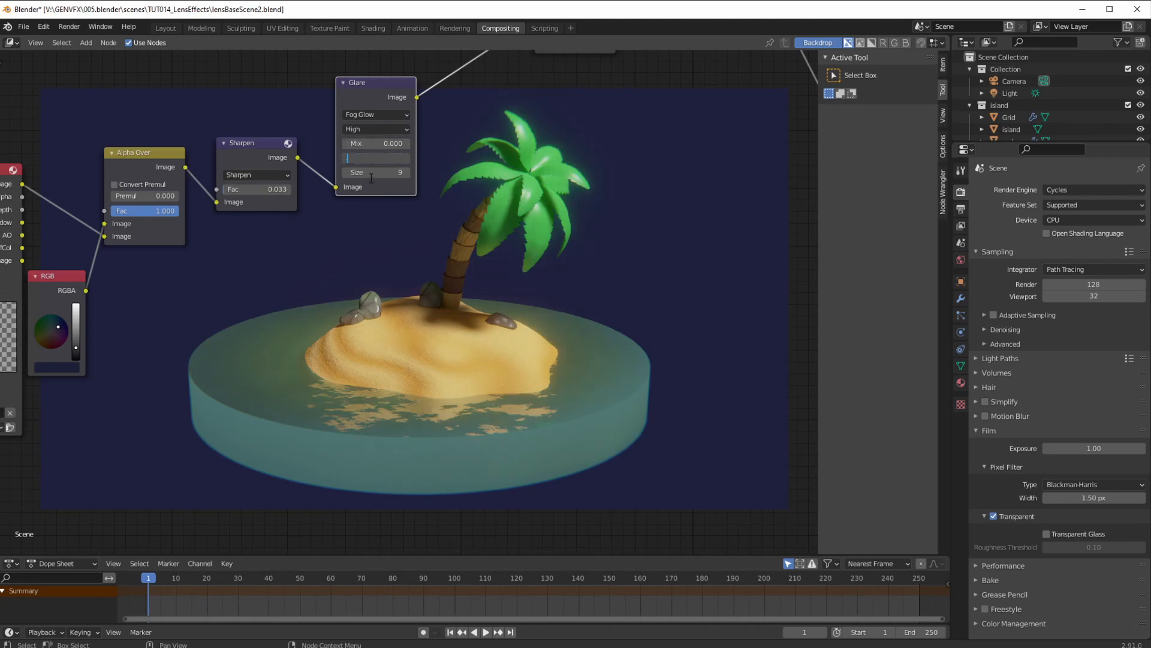
{"action": "type", "text": "0.158"}
{"action": "key", "text": "Return"}
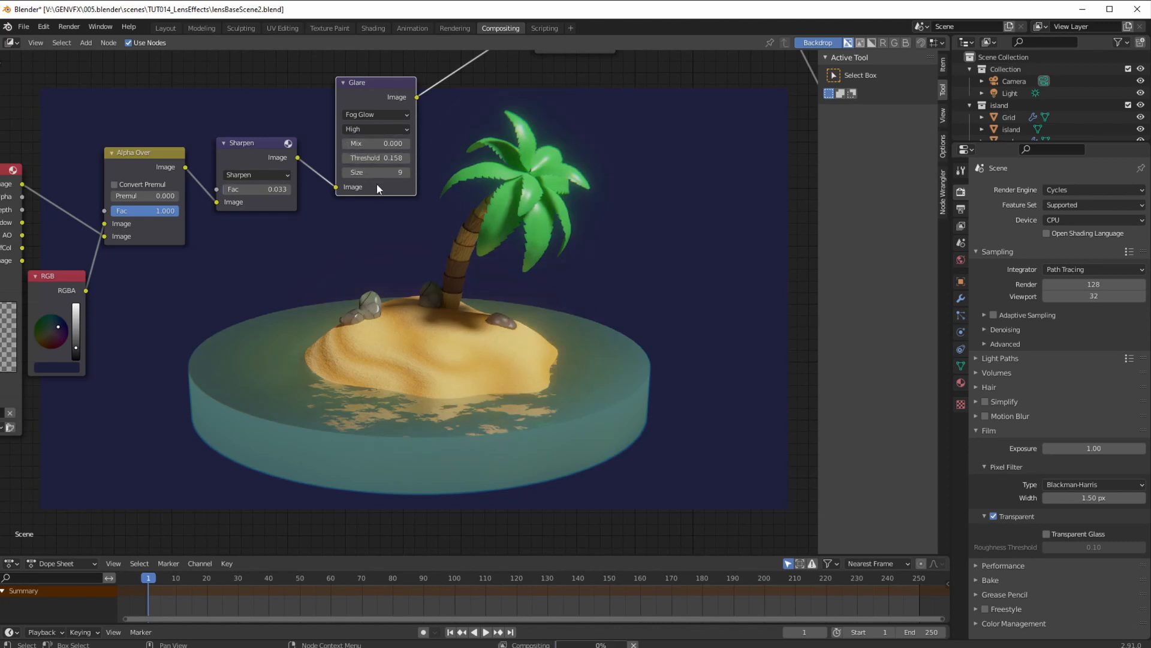
- Try a Fog Glow size of 6 on the Glare node, then set it to 8
{"action": "left_click", "coordinate": [378, 174]}
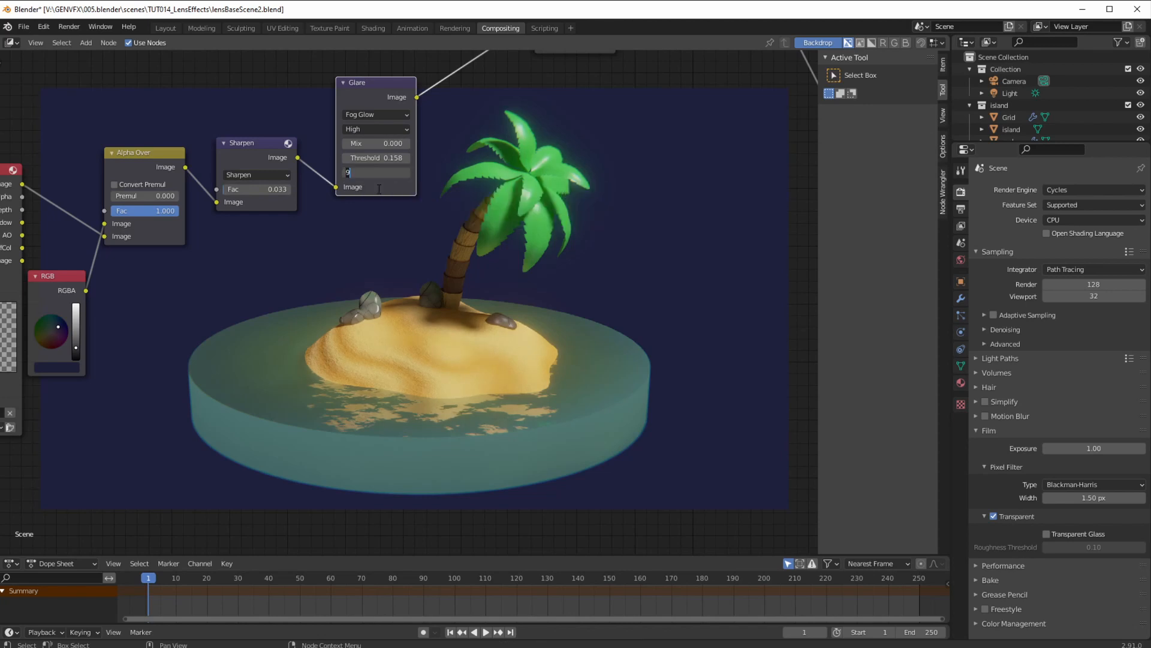
{"action": "type", "text": "6"}
{"action": "key", "text": "Return"}
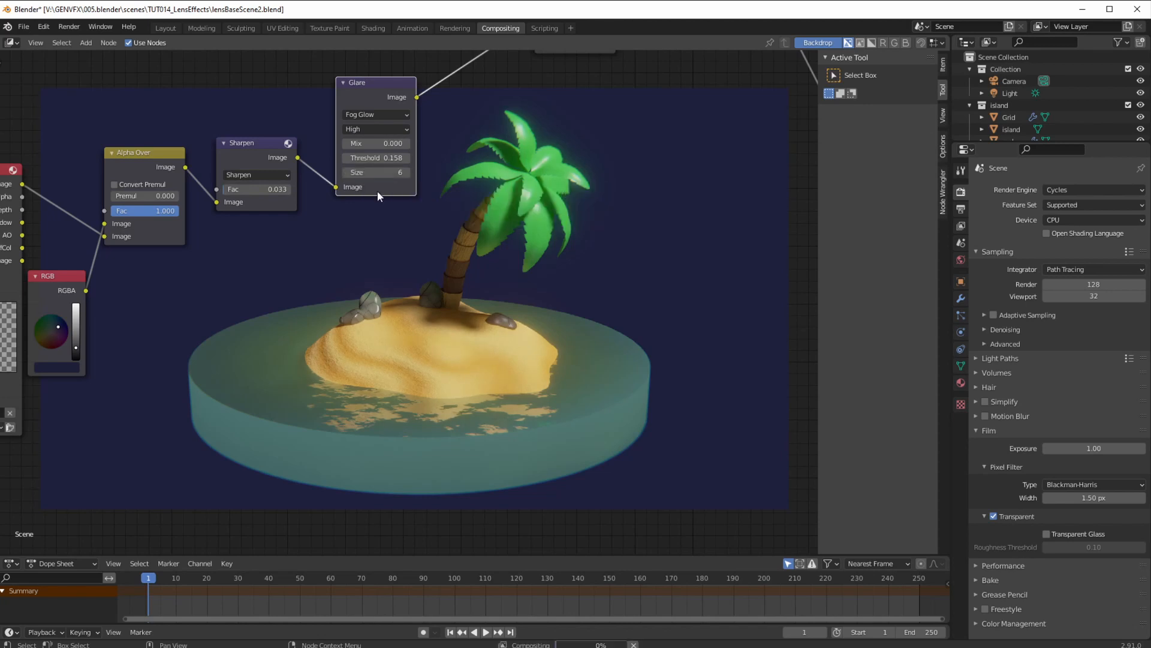
{"action": "left_click", "coordinate": [374, 173]}
{"action": "type", "text": "8"}
{"action": "key", "text": "Return"}
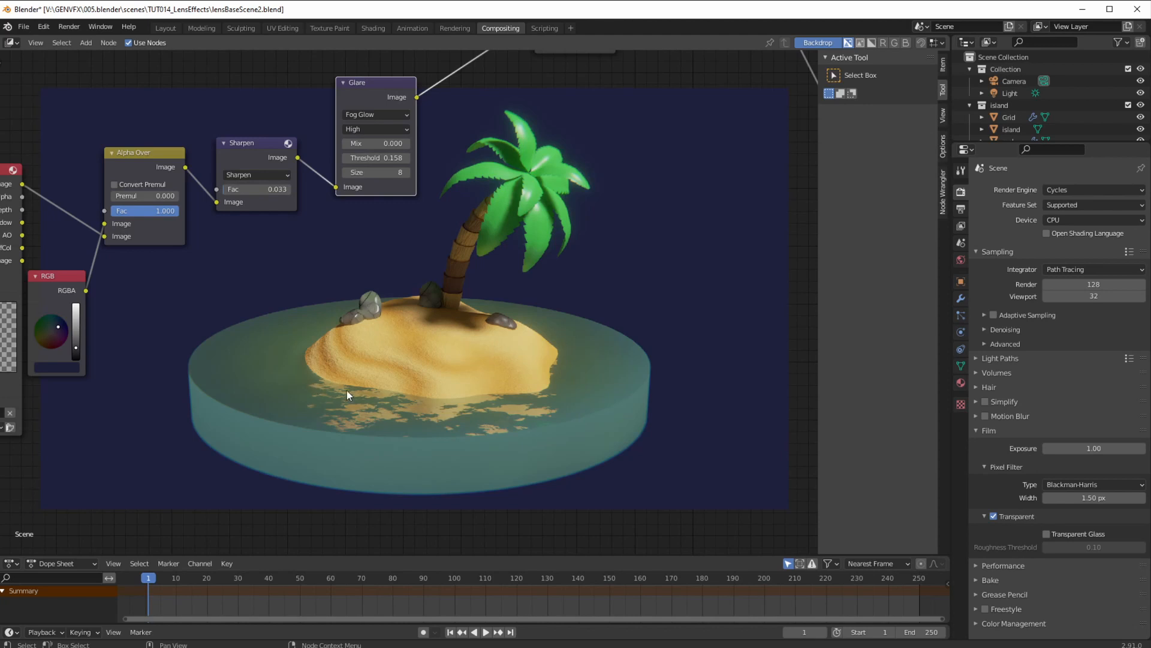
- Add a Texture input node below the Glare node and link its Color output to the Gamma node's image input
{"action": "middle_click_drag", "start_coordinate": [447, 323], "coordinate": [432, 371], "text": "ctrl"}
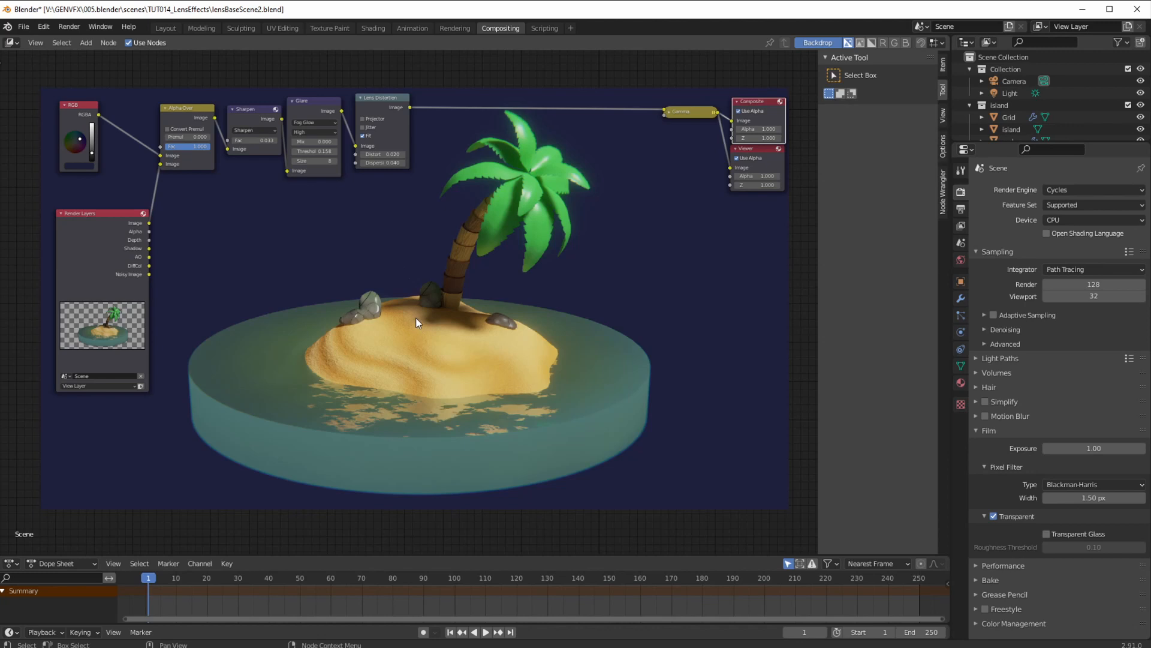
{"action": "left_click", "coordinate": [85, 44]}
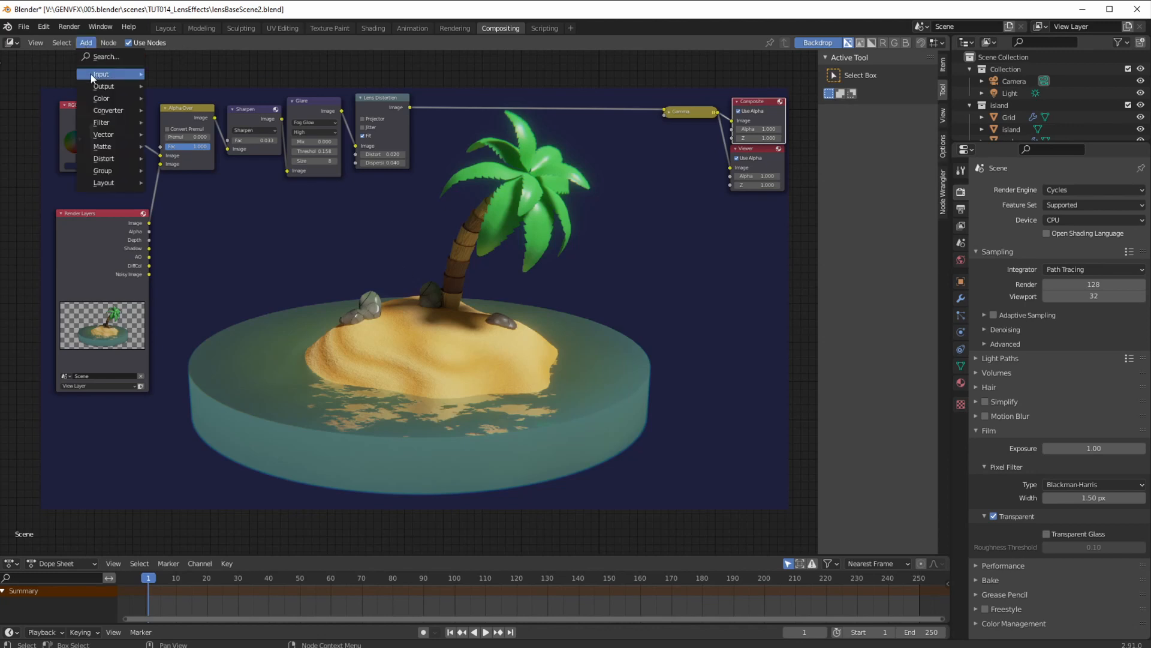
{"action": "mouse_move", "coordinate": [97, 75]}
{"action": "left_click", "coordinate": [174, 183]}
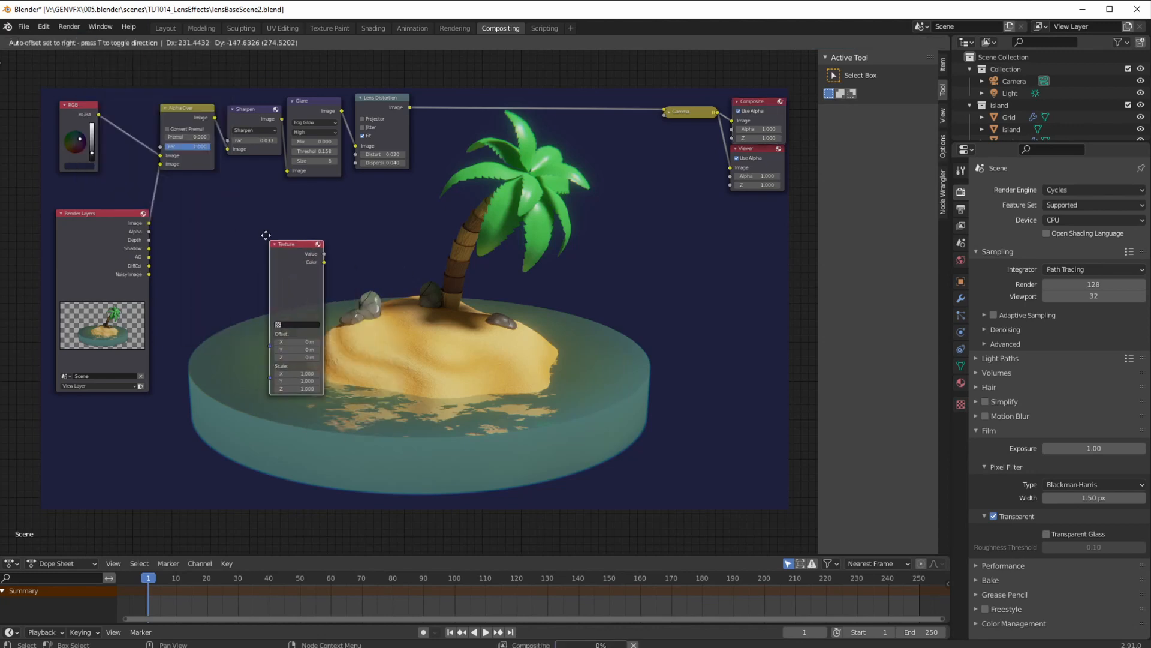
{"action": "left_click", "coordinate": [327, 267]}
{"action": "left_click_drag", "start_coordinate": [315, 248], "coordinate": [664, 111]}
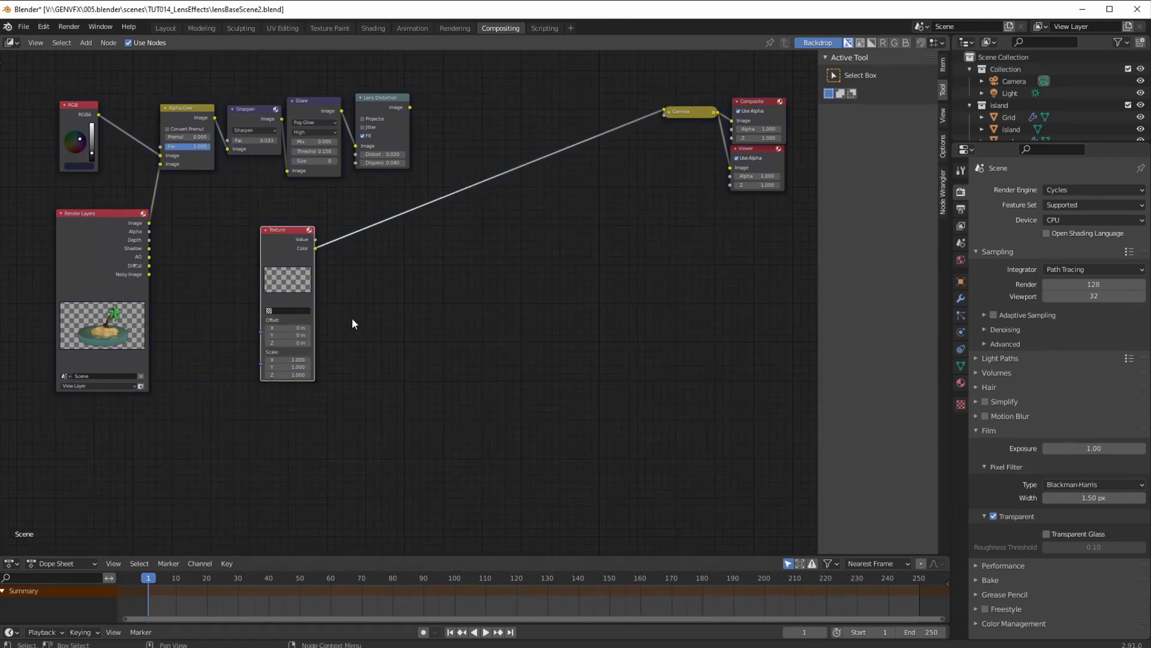
{"action": "left_click_drag", "start_coordinate": [276, 230], "coordinate": [263, 227]}
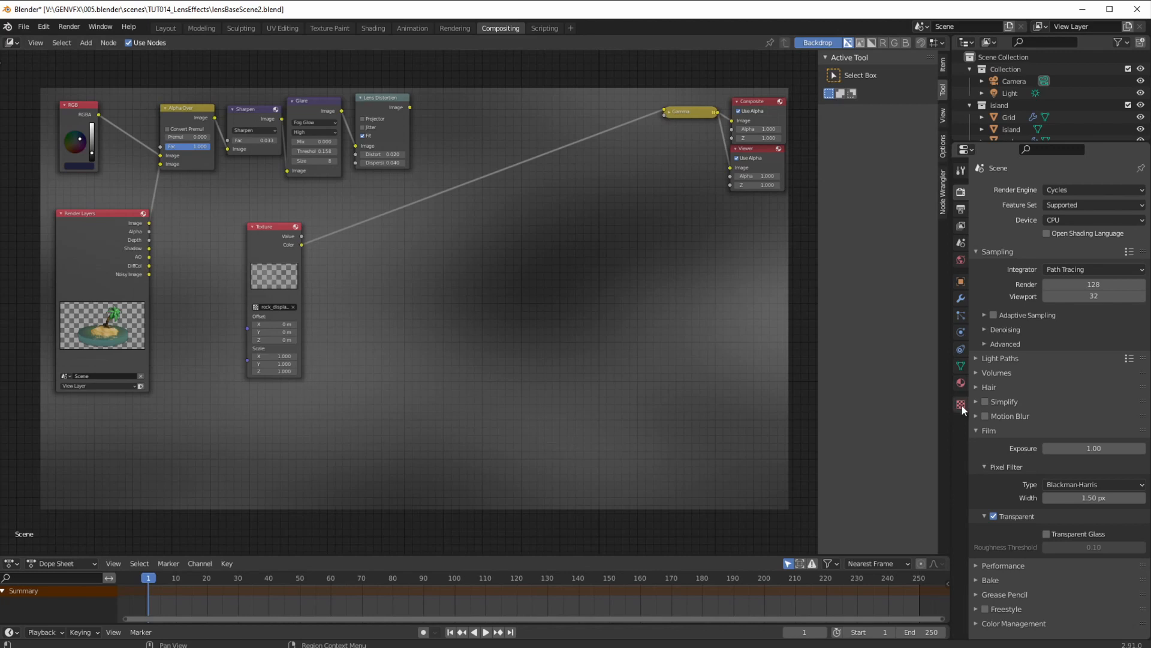
- Create a brush texture named noise with the type Noise and assign it to the compositor's Texture node
{"action": "left_click", "coordinate": [961, 405]}
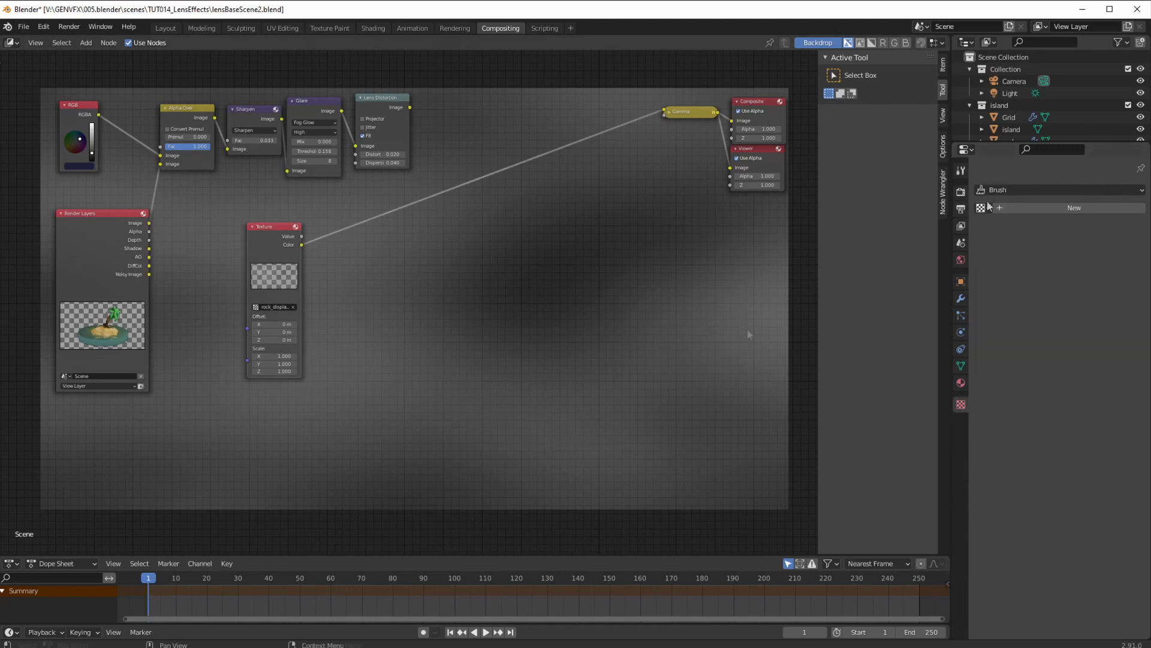
{"action": "left_click", "coordinate": [1024, 209]}
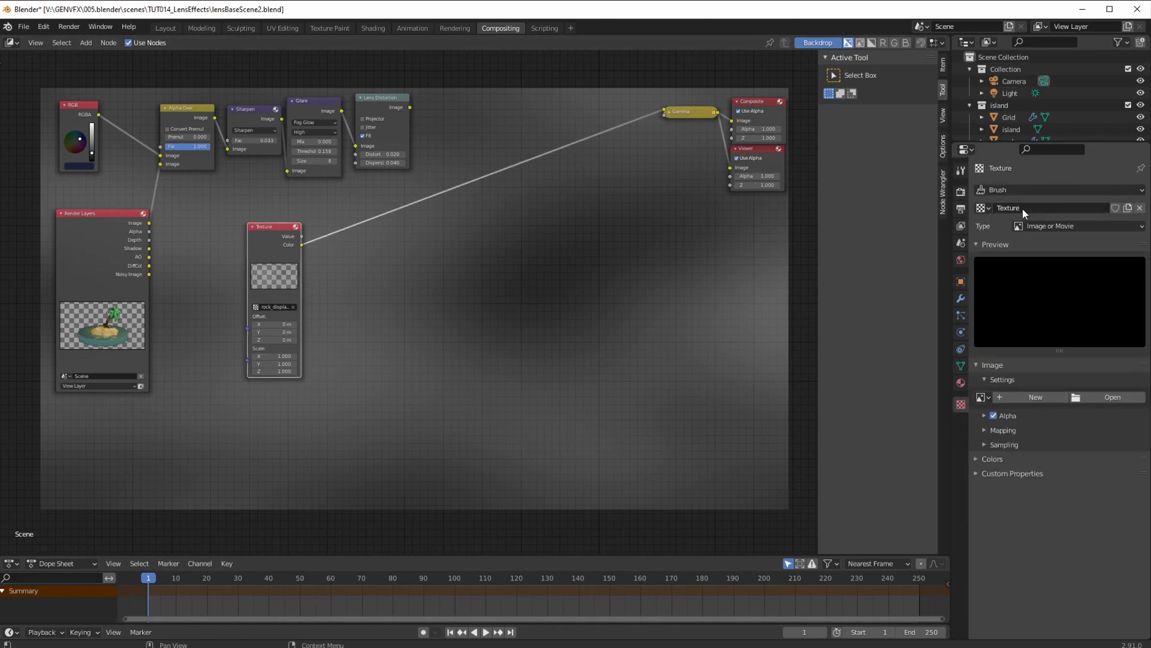
{"action": "left_click", "coordinate": [1036, 226]}
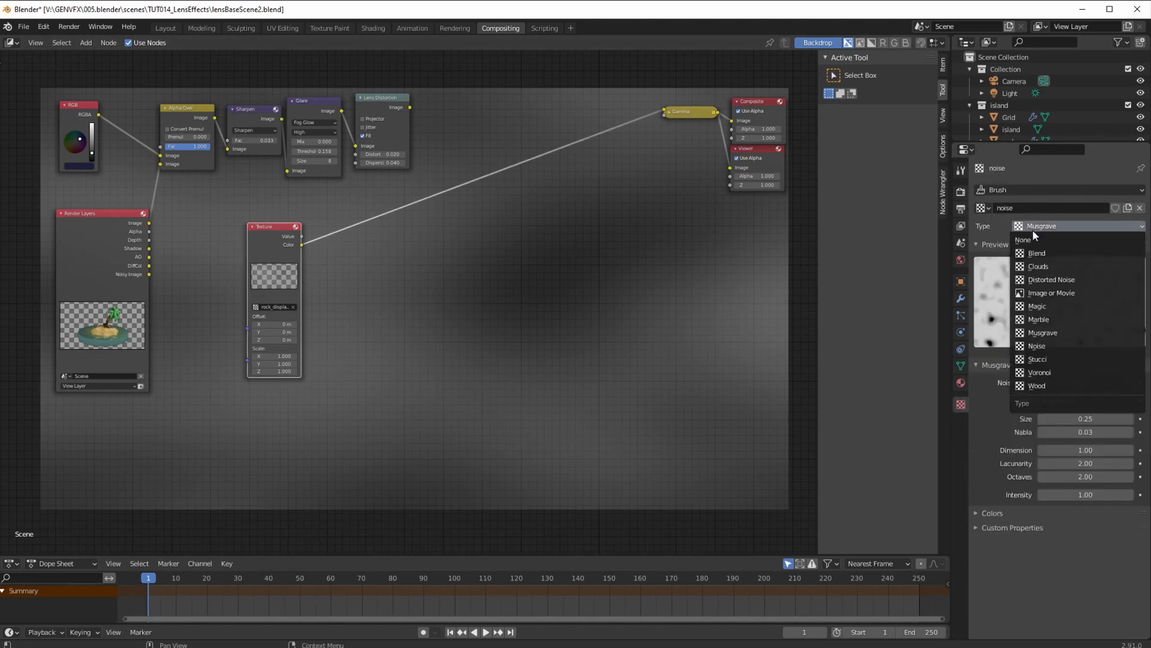
{"action": "left_click", "coordinate": [1037, 346]}
{"action": "left_click", "coordinate": [256, 306]}
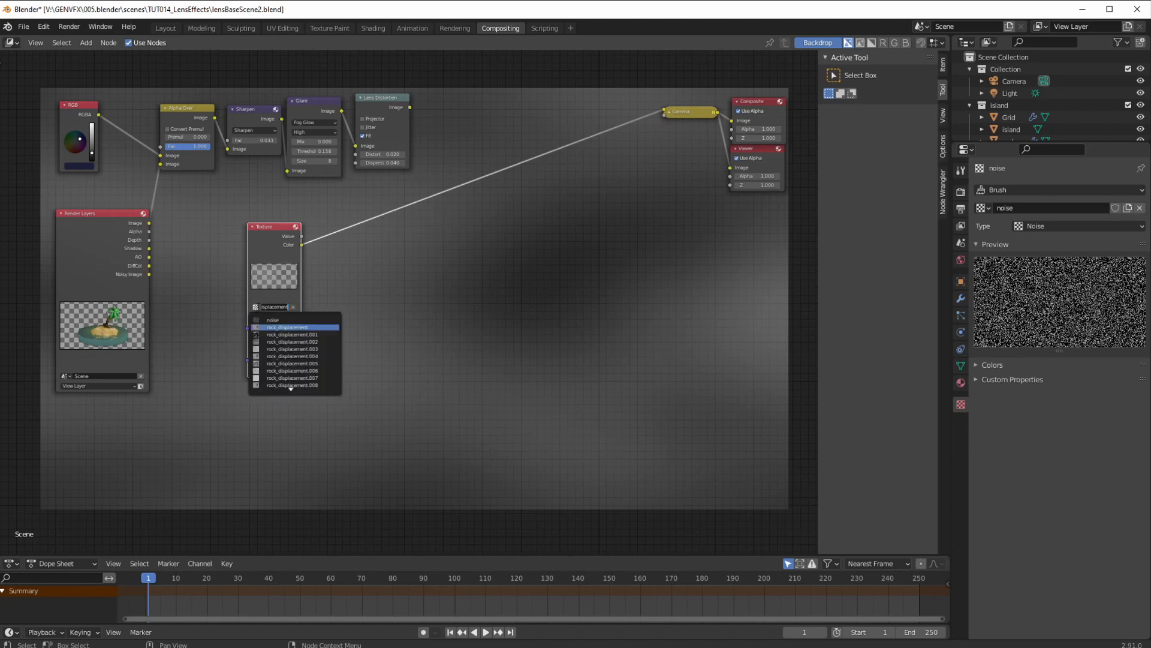
{"action": "left_click", "coordinate": [273, 320]}
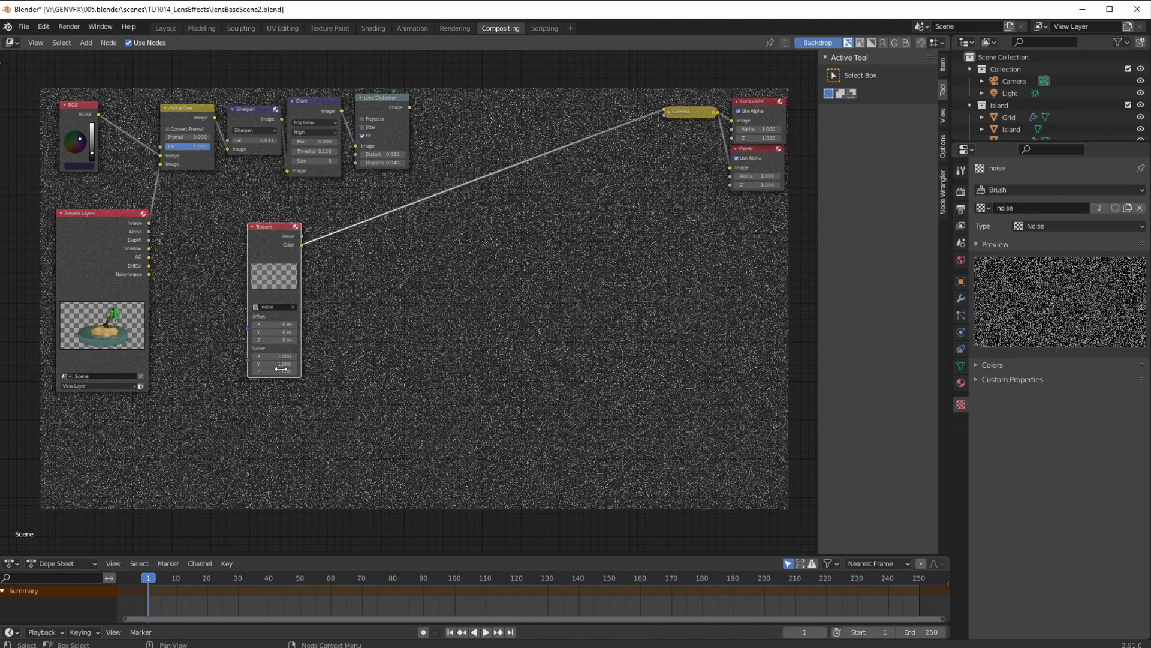
- Insert a Hue Saturation Value node between Lens Distortion and Gamma, and link the Texture node's Value output to its Fac input
{"action": "left_click", "coordinate": [86, 42]}
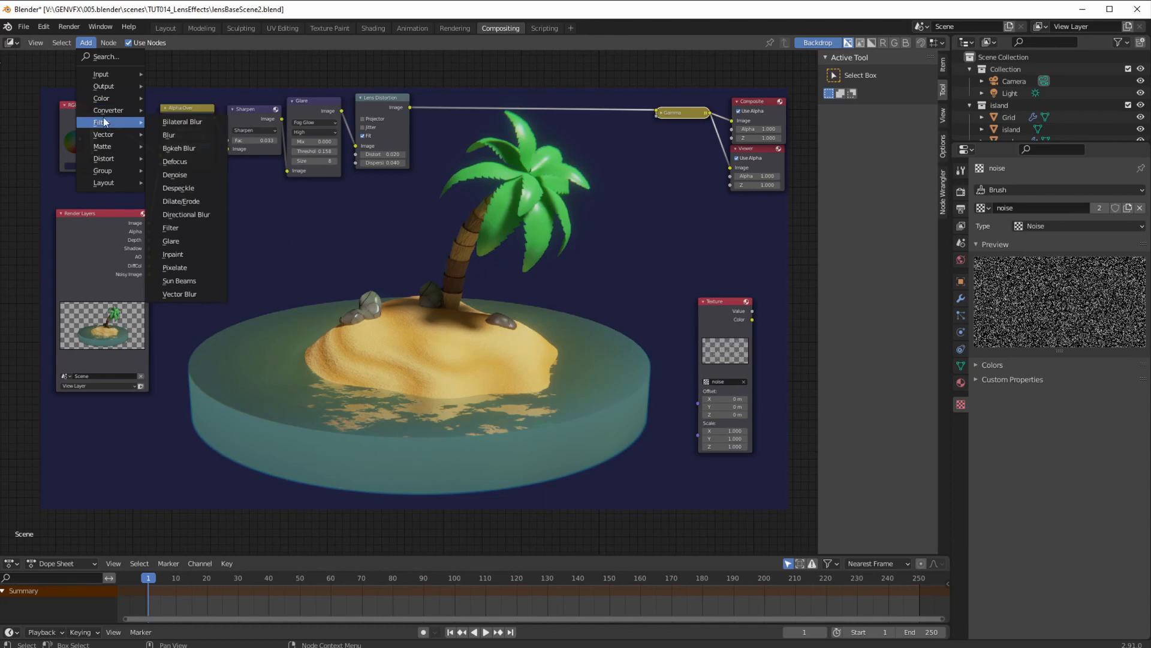
{"action": "mouse_move", "coordinate": [99, 96]}
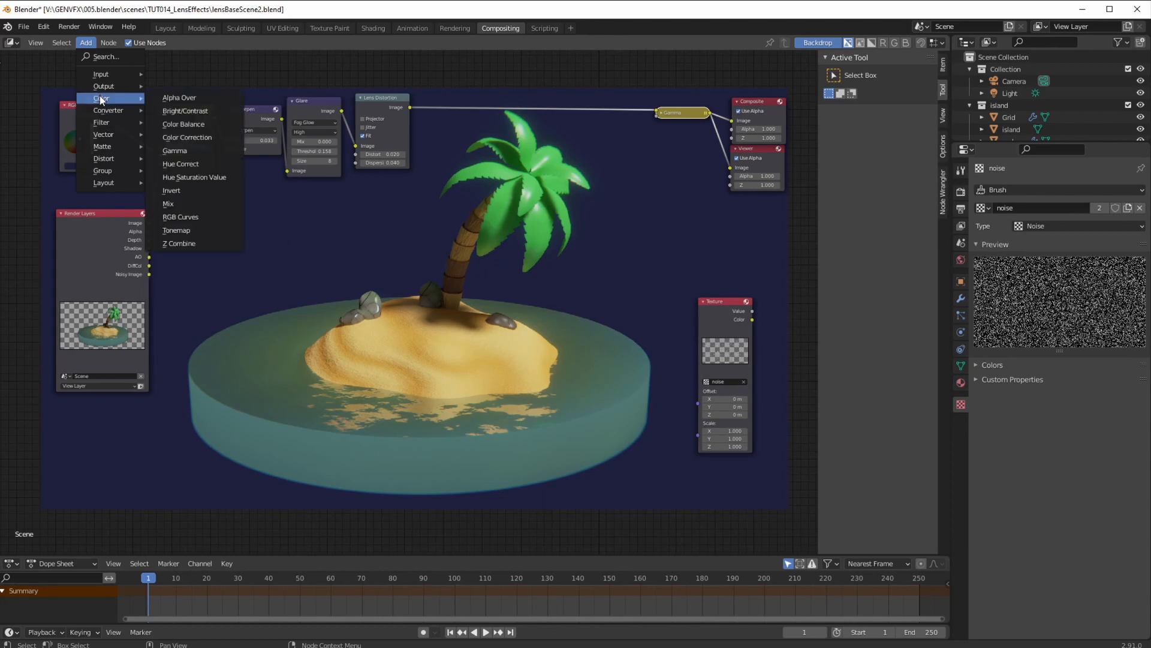
{"action": "left_click", "coordinate": [192, 178]}
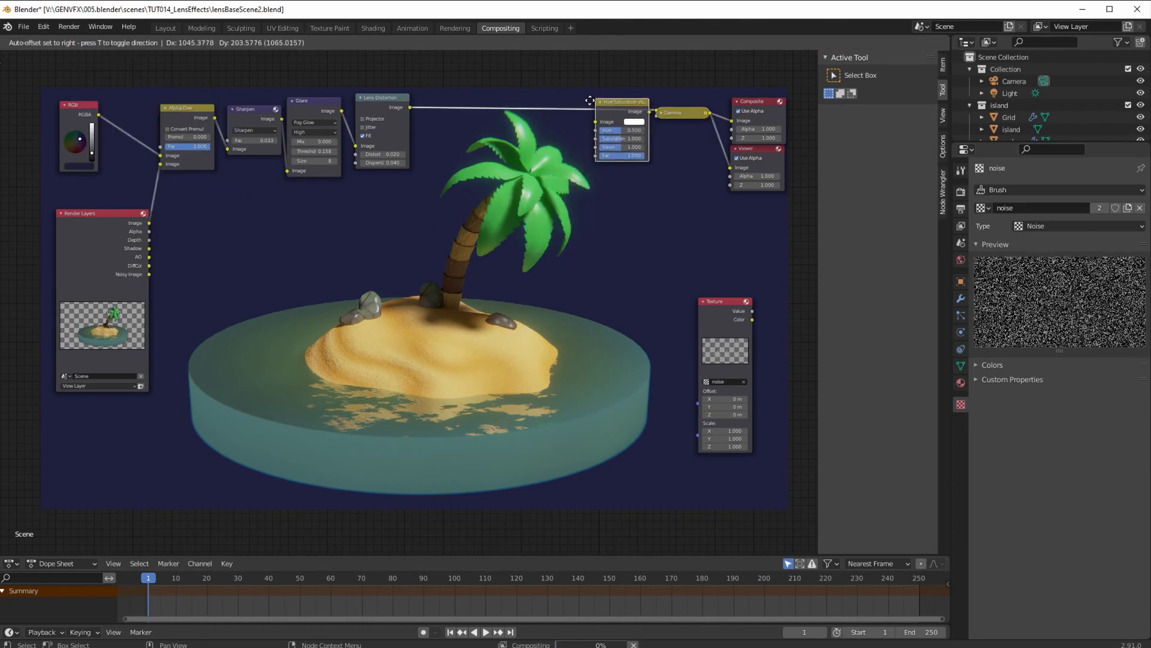
{"action": "left_click", "coordinate": [567, 106]}
{"action": "left_click_drag", "start_coordinate": [751, 310], "coordinate": [567, 162]}
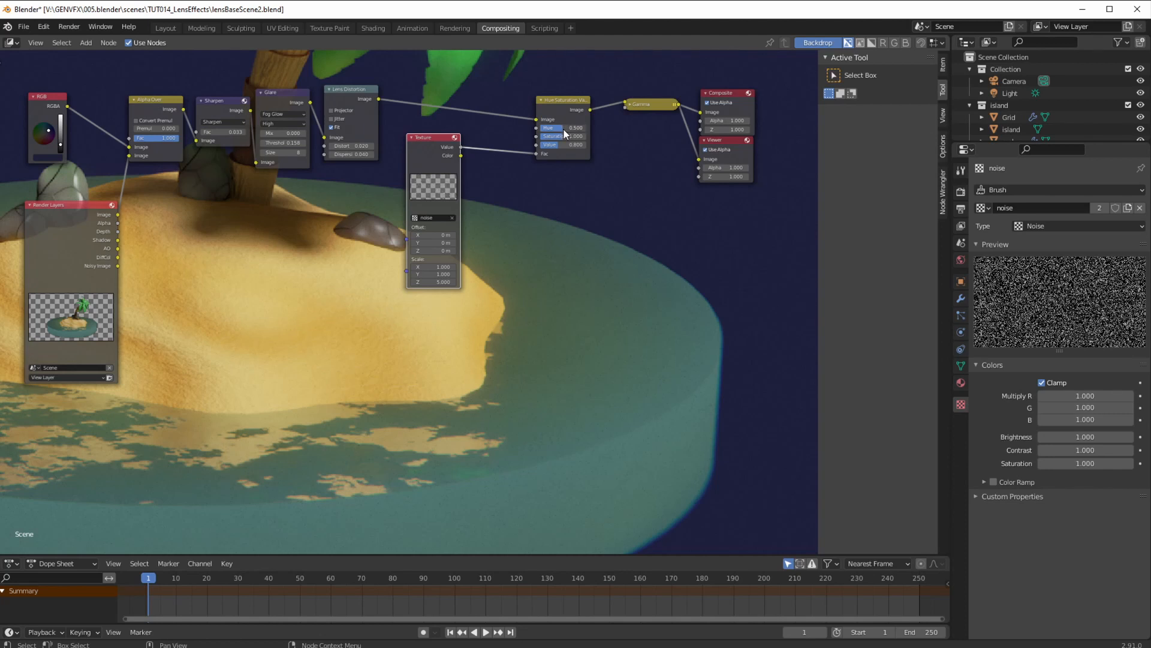
- Raise the Hue of the Hue Saturation Value node to about 0.56
{"action": "left_click_drag", "start_coordinate": [566, 128], "coordinate": [571, 129]}
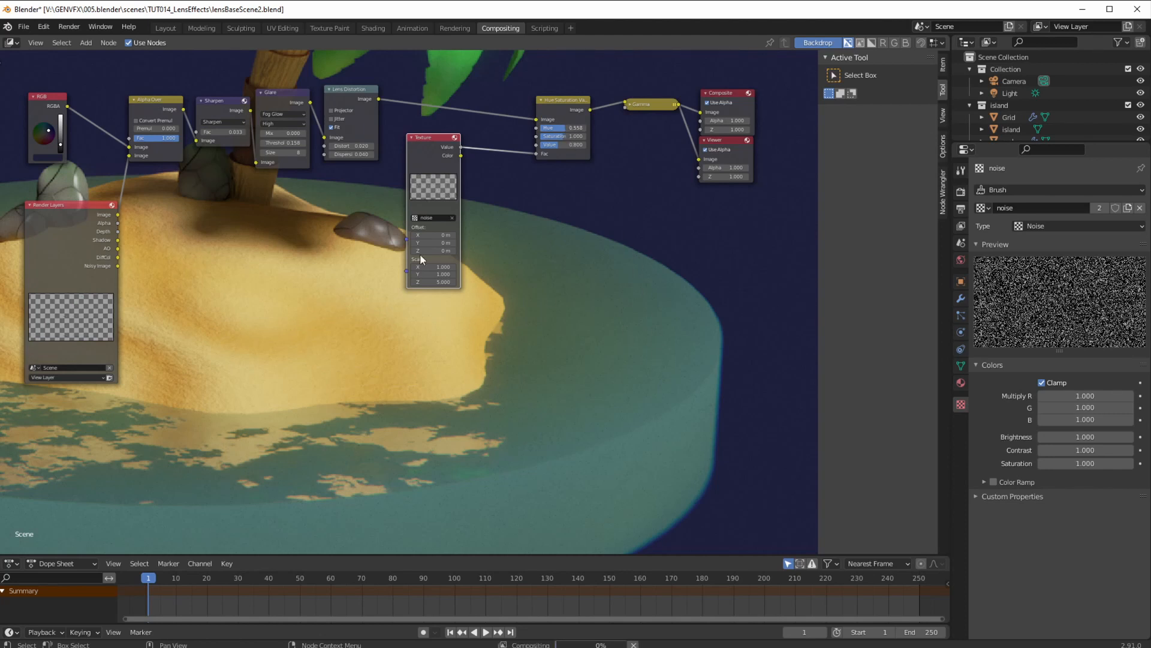
- Compare the processed render in Slot 2 with the earlier render in Slot 1
{"action": "left_click_drag", "start_coordinate": [421, 138], "coordinate": [435, 178], "text": "alt"}
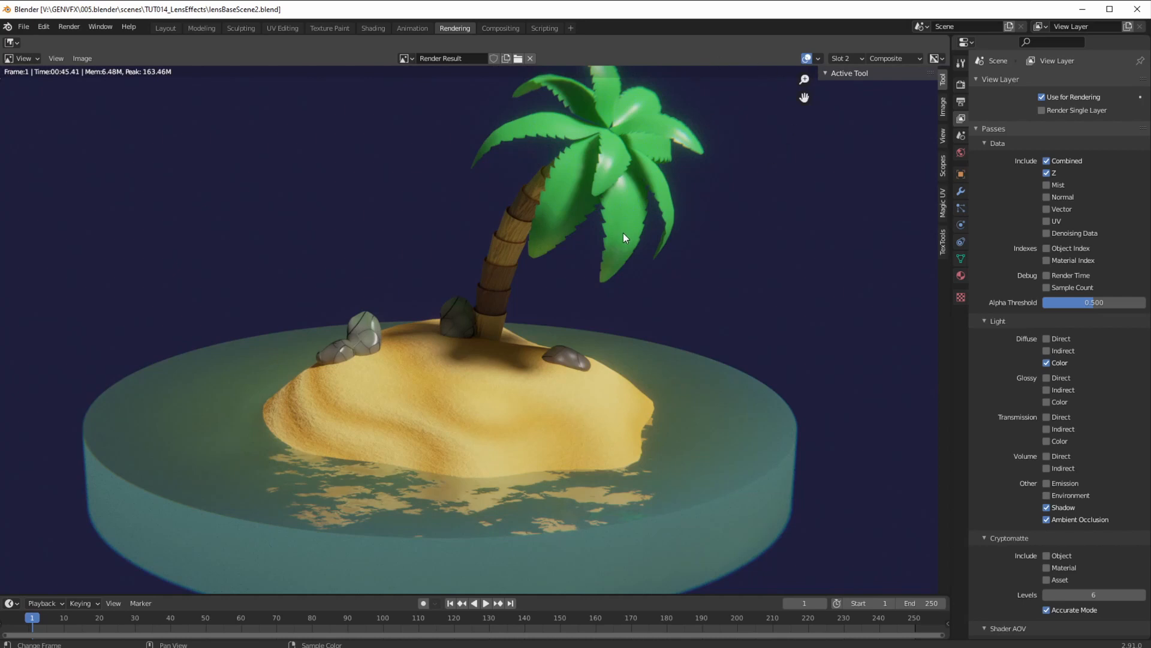
{"action": "middle_click_drag", "start_coordinate": [667, 331], "coordinate": [684, 362]}
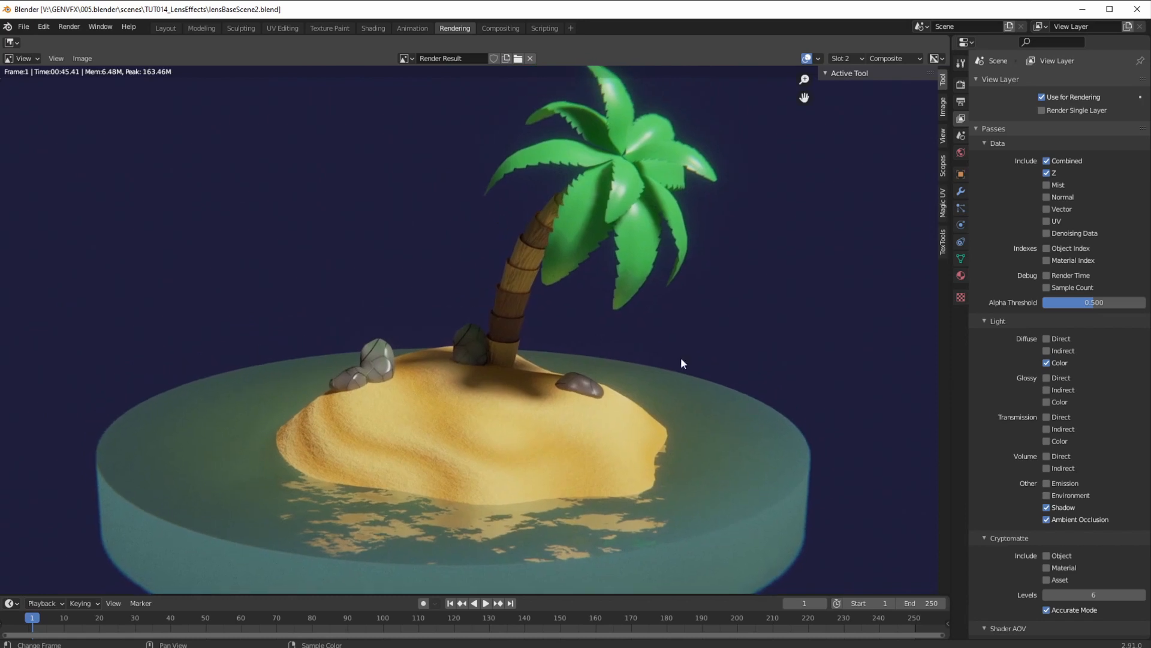
{"action": "left_click", "coordinate": [842, 58]}
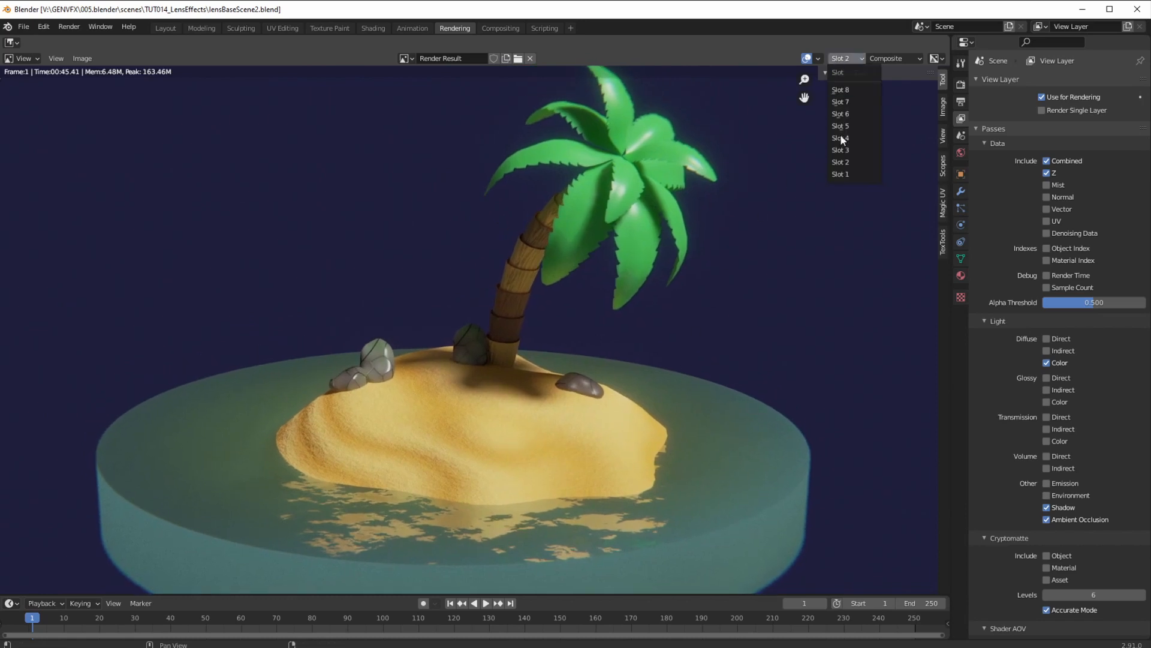
{"action": "left_click", "coordinate": [840, 173]}
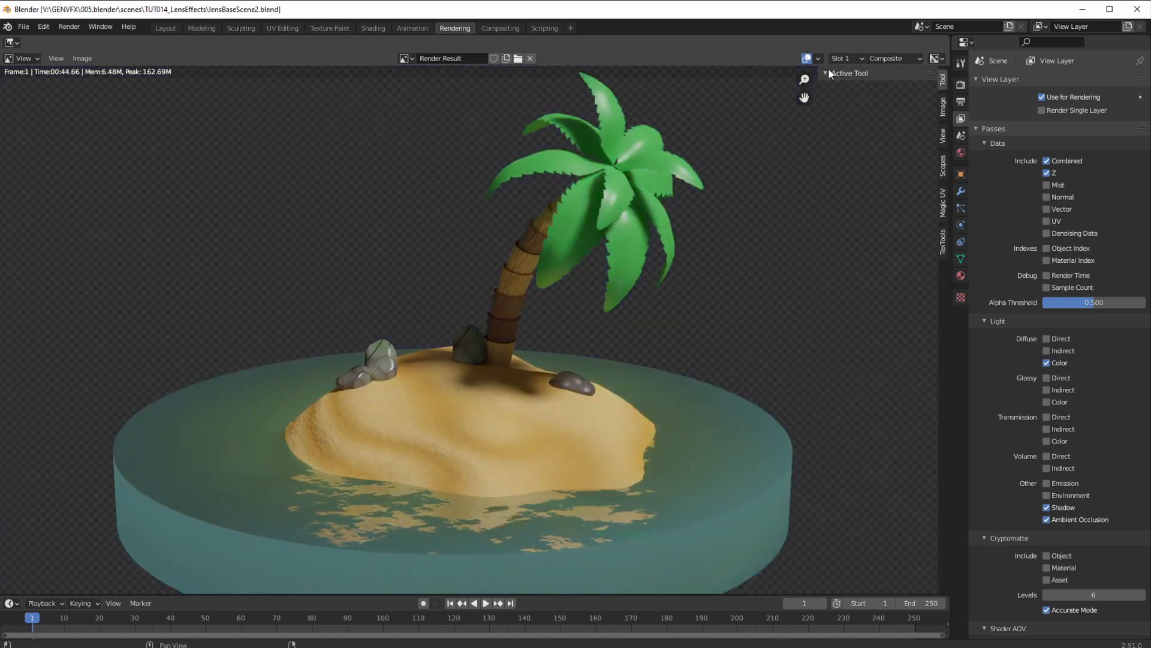
- Return to the compositor node tree and space out the Alpha Over, Sharpen and Glare nodes in a tidy row
{"action": "left_click", "coordinate": [500, 28]}
{"action": "left_click_drag", "start_coordinate": [228, 125], "coordinate": [150, 120]}
{"action": "right_click", "coordinate": [64, 150]}
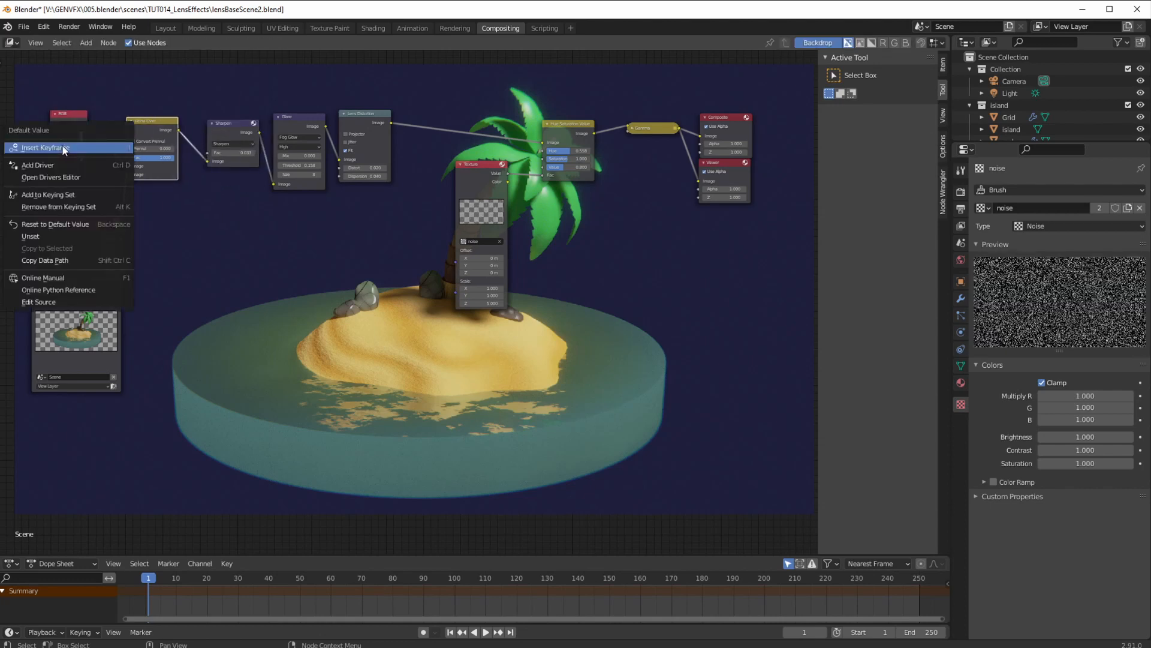
{"action": "left_click_drag", "start_coordinate": [302, 116], "coordinate": [284, 120]}
{"action": "left_click_drag", "start_coordinate": [233, 123], "coordinate": [219, 123]}
- Move the Texture node below the Hue Saturation Value node and shift the Hue Saturation Value, Gamma, Composite and Viewer nodes farther along the chain
{"action": "left_click_drag", "start_coordinate": [480, 164], "coordinate": [642, 225]}
{"action": "left_click_drag", "start_coordinate": [570, 125], "coordinate": [603, 120]}
{"action": "left_click_drag", "start_coordinate": [687, 81], "coordinate": [779, 235]}
{"action": "left_click", "coordinate": [678, 114]}
{"action": "left_click_drag", "start_coordinate": [674, 85], "coordinate": [813, 261]}
{"action": "left_click_drag", "start_coordinate": [636, 128], "coordinate": [682, 102]}
{"action": "left_click", "coordinate": [612, 120]}
{"action": "left_click_drag", "start_coordinate": [613, 119], "coordinate": [655, 105]}
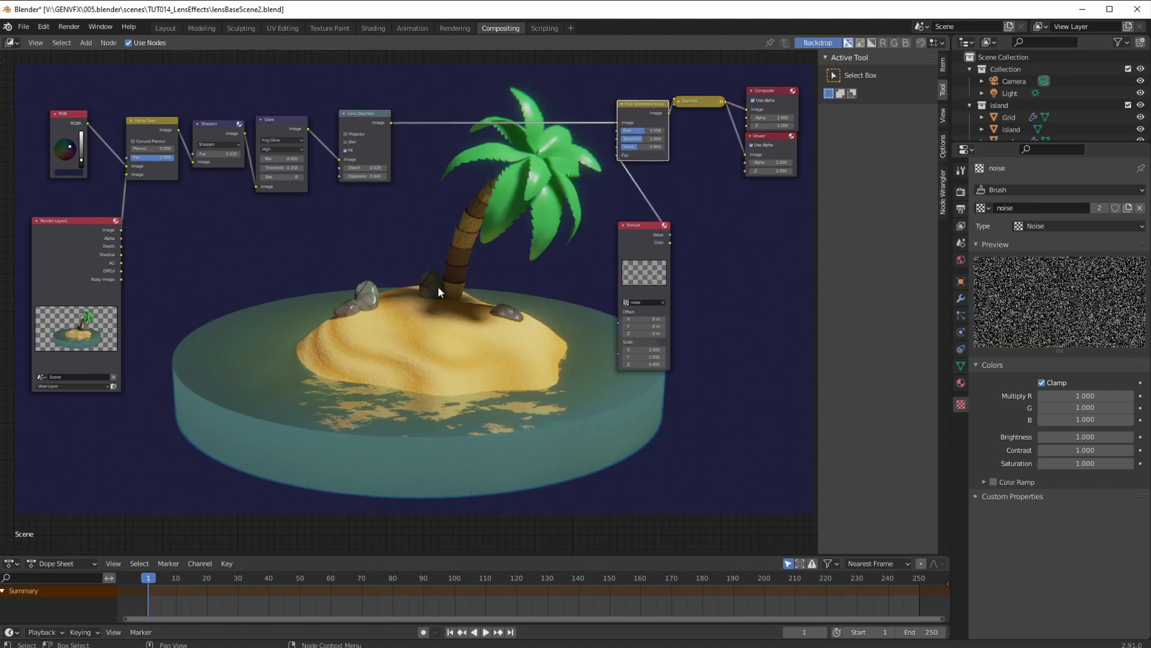